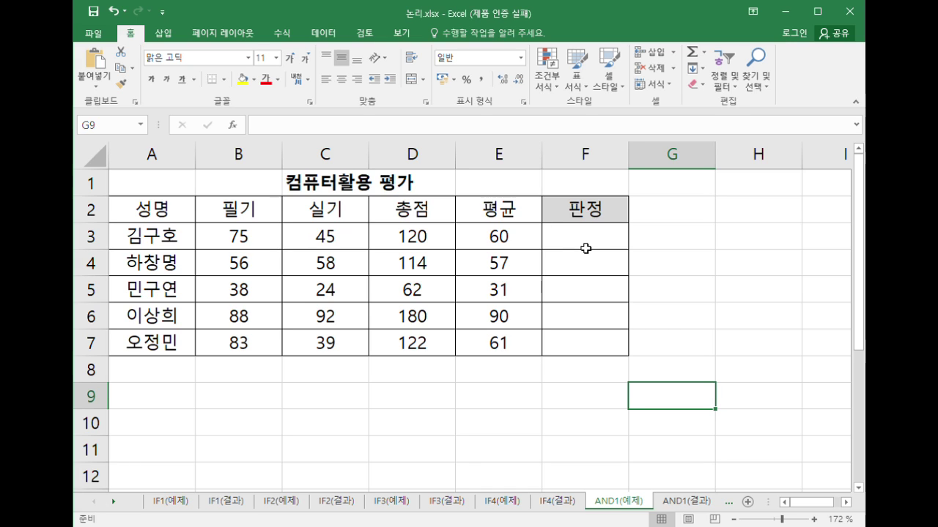
In F3, write the formula skeleton =if(and(), "합격", "불합격") with the AND arguments left empty
left_click(586, 249)
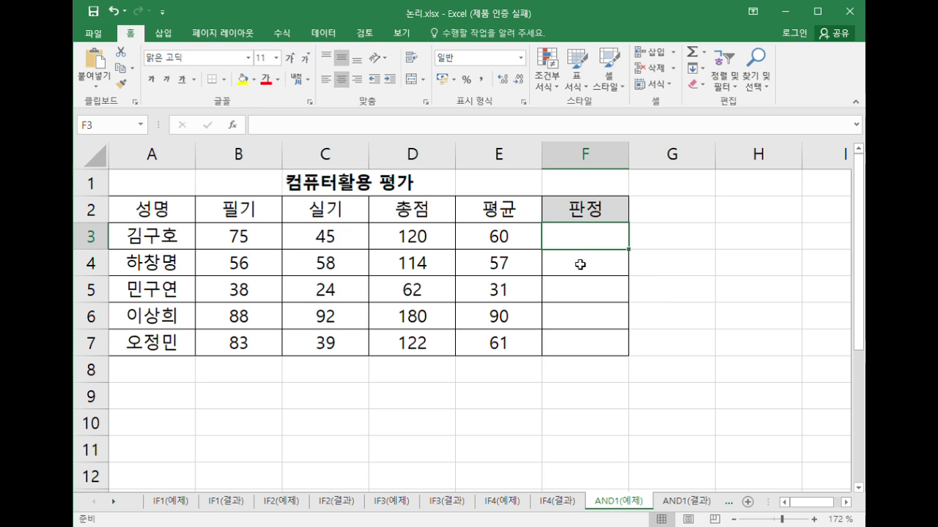
type("=if(")
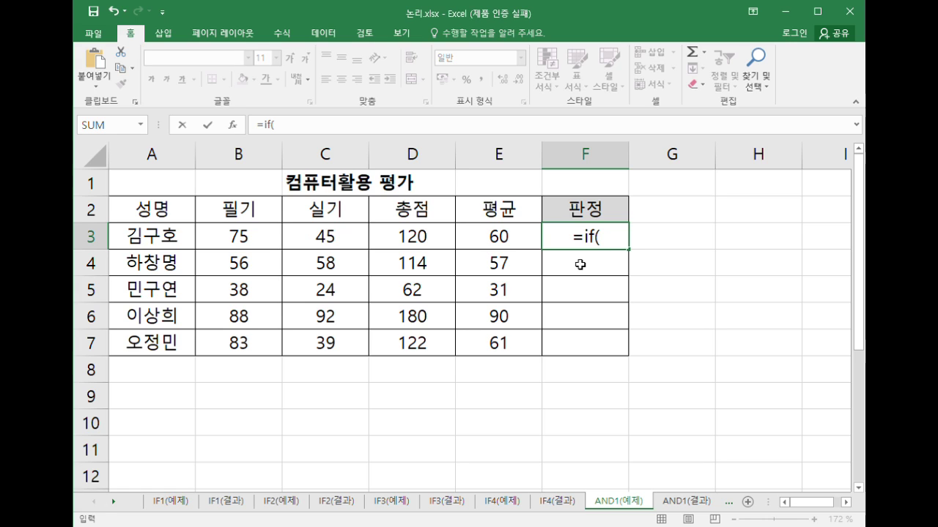
type("and(")
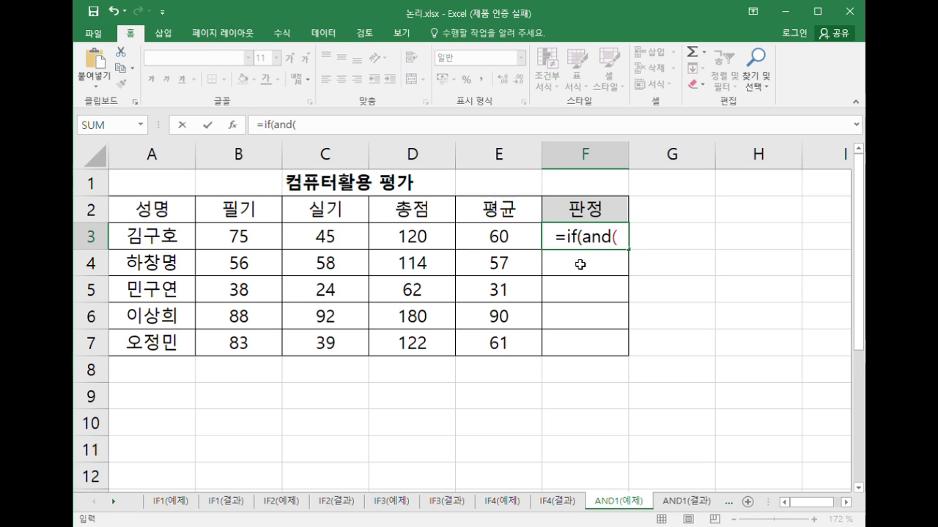
type("), \"합겨ㄱ\", \"불합격\")")
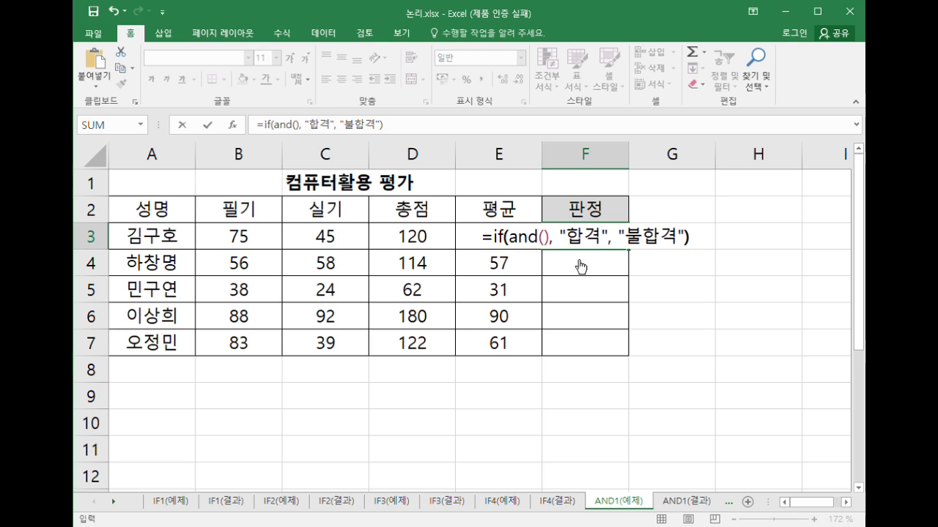
Inside the AND function of the F3 formula, add the conditions B3>=40 and C3>=40
left_click(546, 244)
left_click(257, 240)
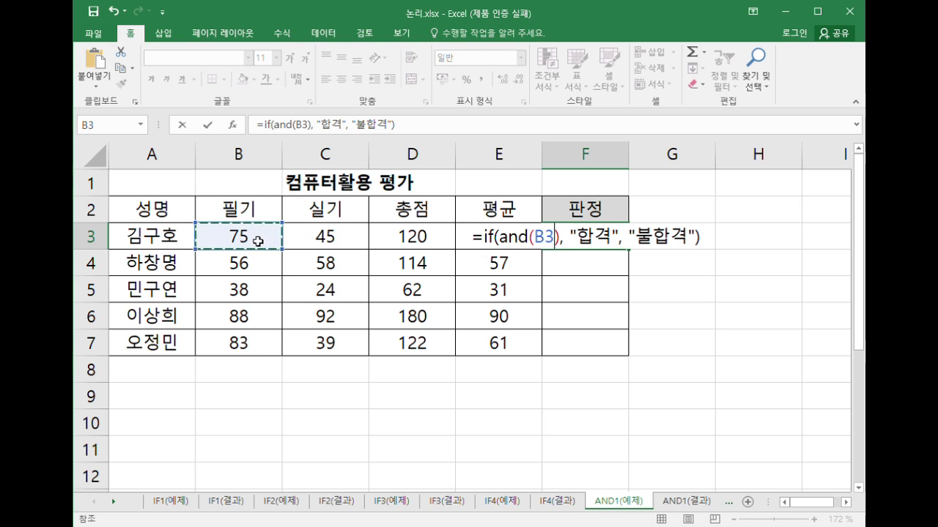
type(">=40")
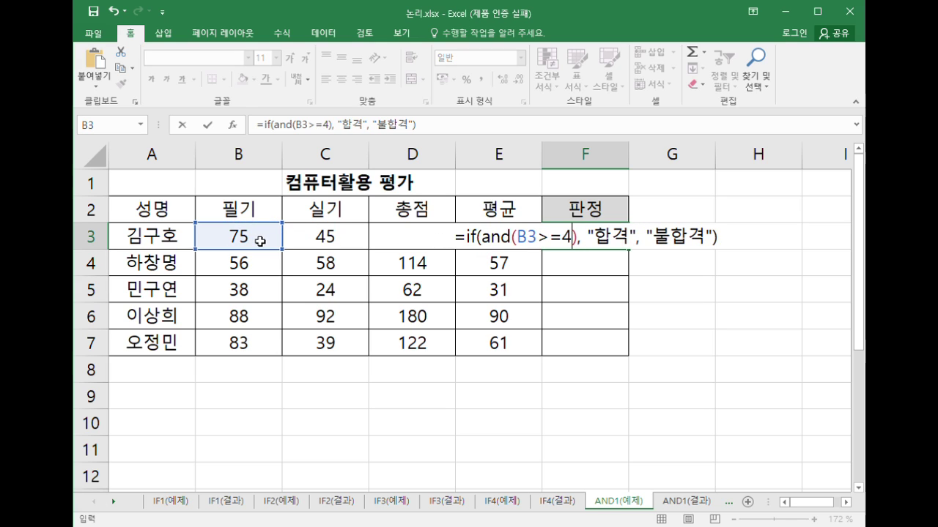
type(",")
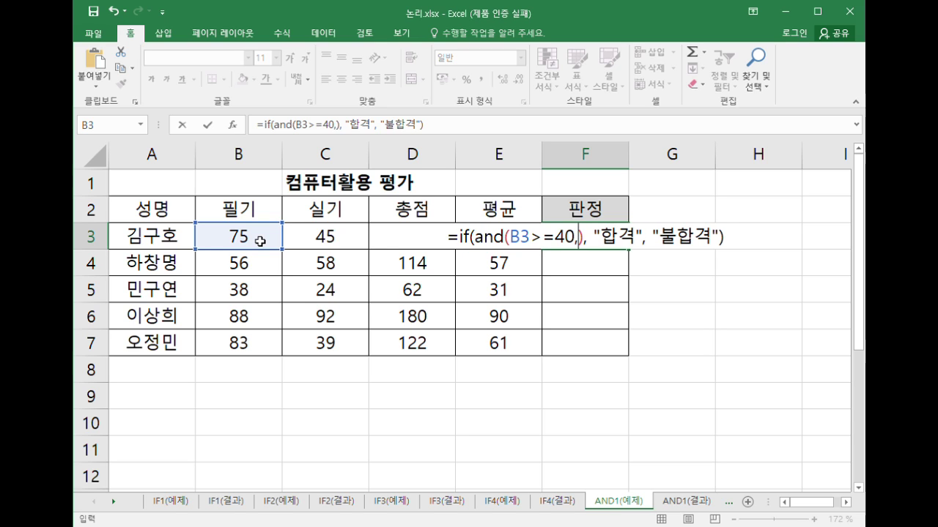
left_click(317, 244)
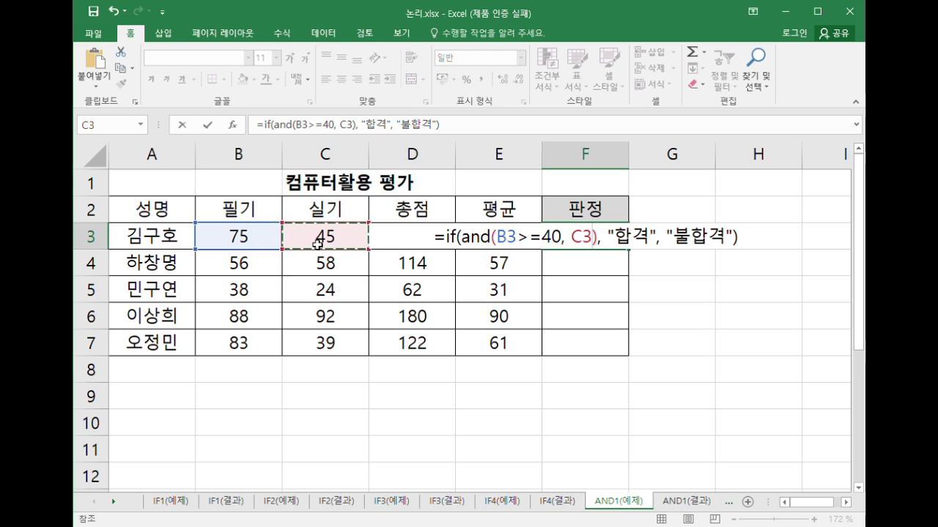
type(">=40")
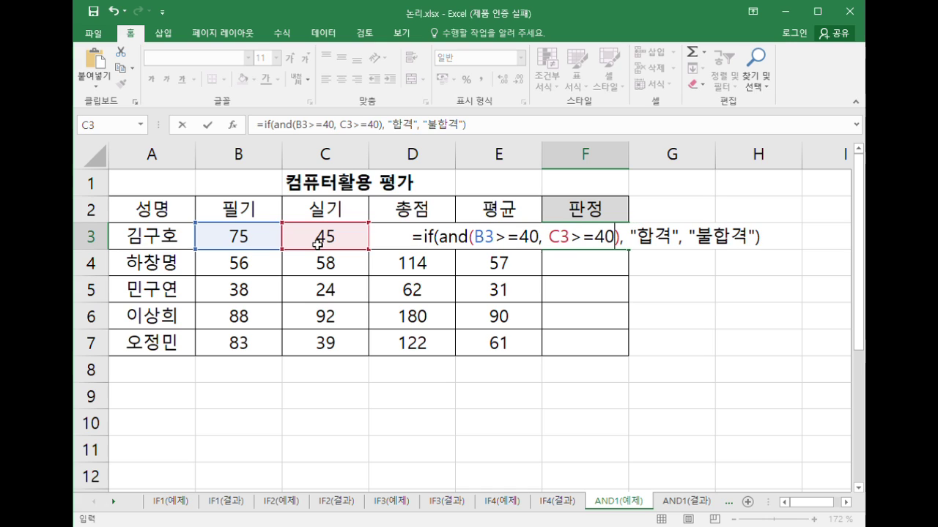
type(",")
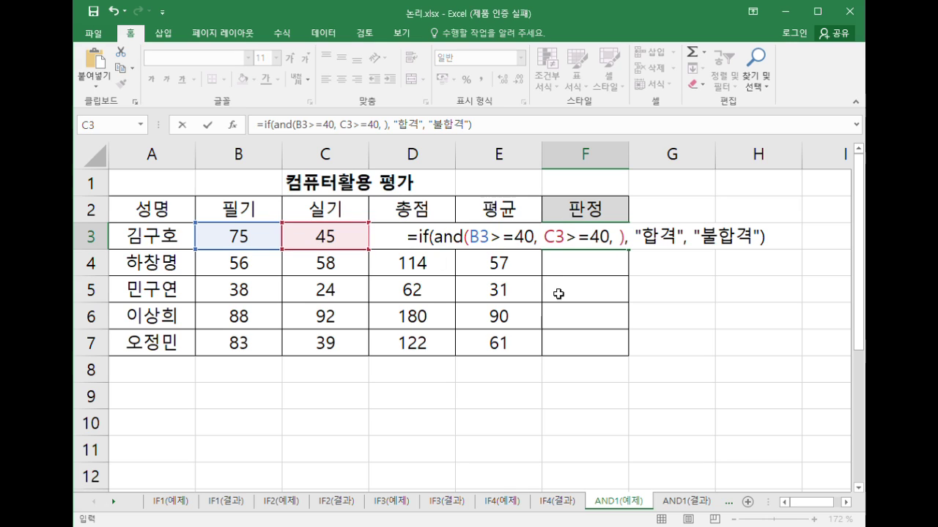
Add e3>=60 as the third AND condition, for the average score, in the F3 formula
type("ㄷ")
key("BackSpace")
type(",")
key("BackSpace")
type("e3")
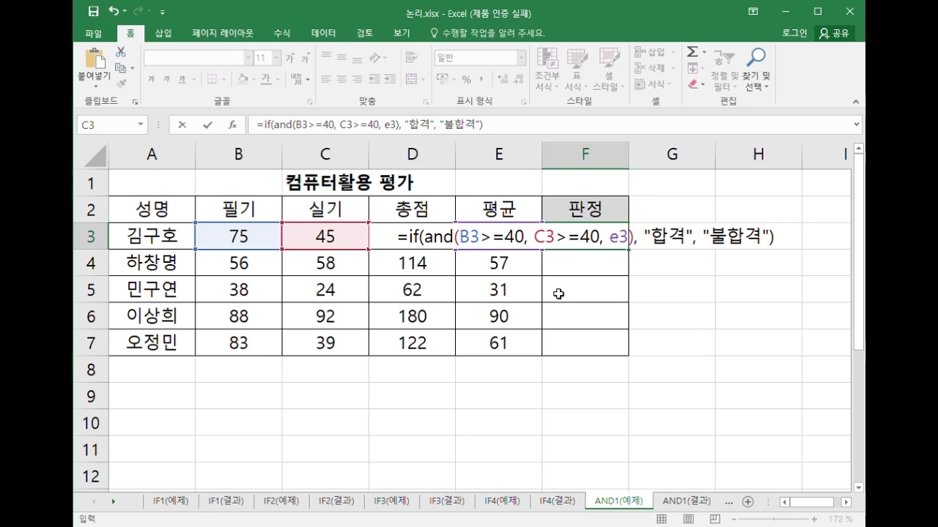
type(">=60")
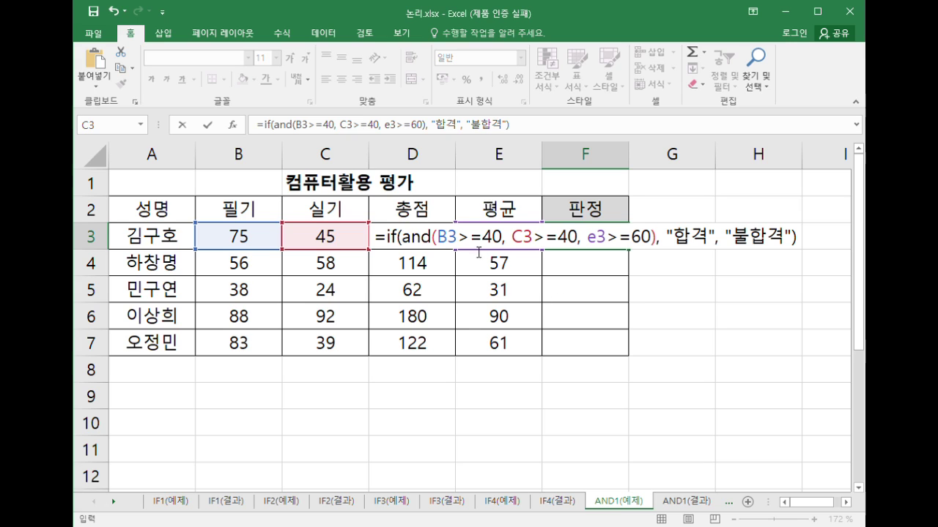
Examine the three AND conditions and the "합격" result text within the F3 formula
left_click(623, 237)
left_click(456, 236)
left_click(532, 237)
left_click(606, 237)
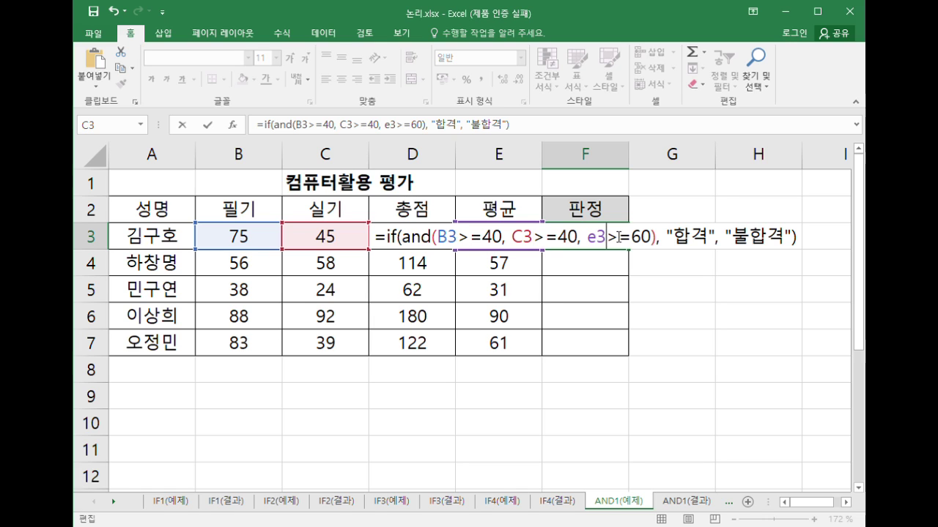
double_click(683, 246)
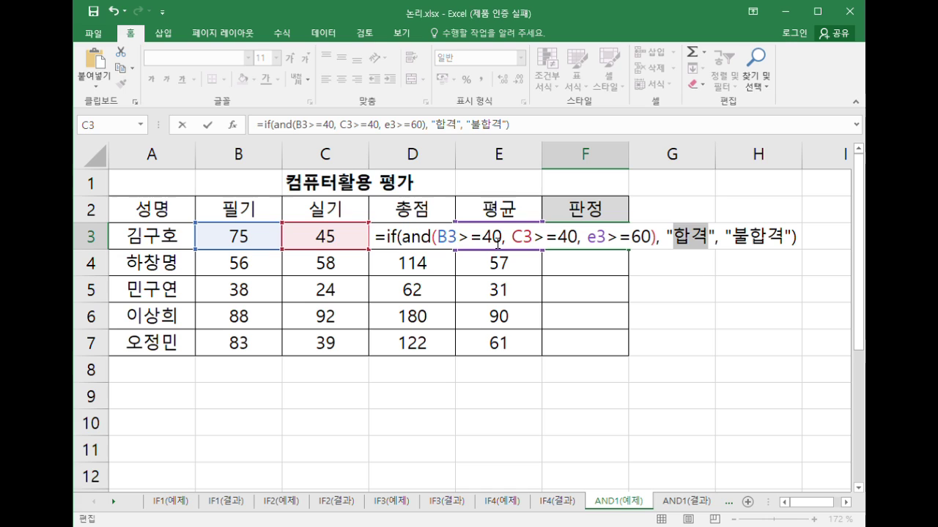
left_click(452, 240)
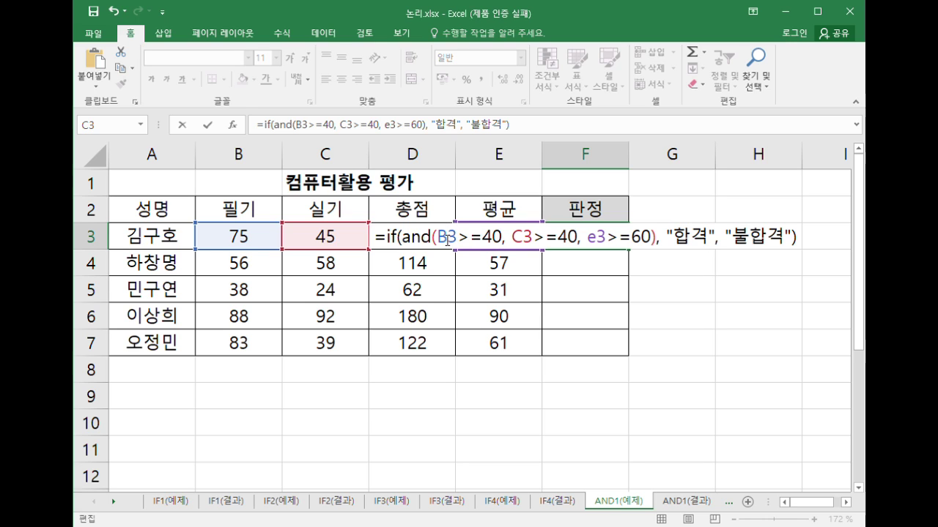
left_click_drag(447, 240, 508, 241)
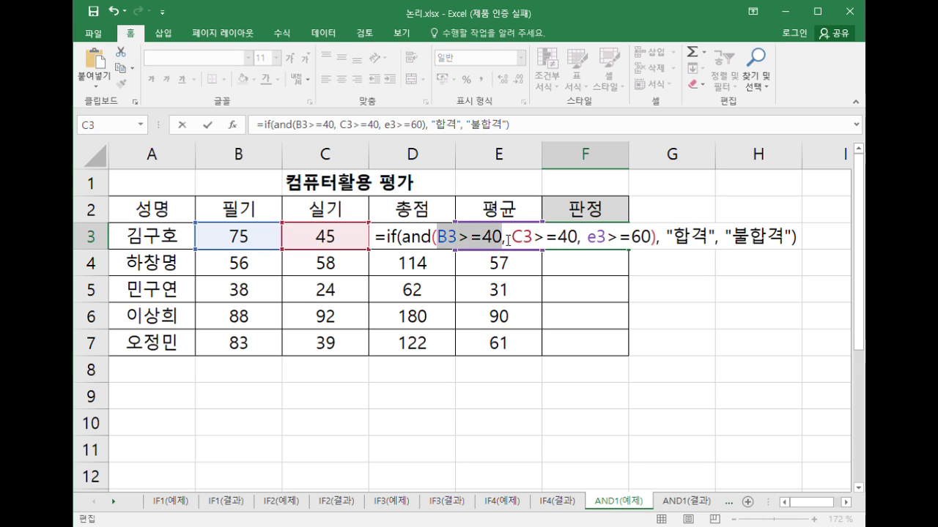
left_click_drag(512, 240, 650, 242)
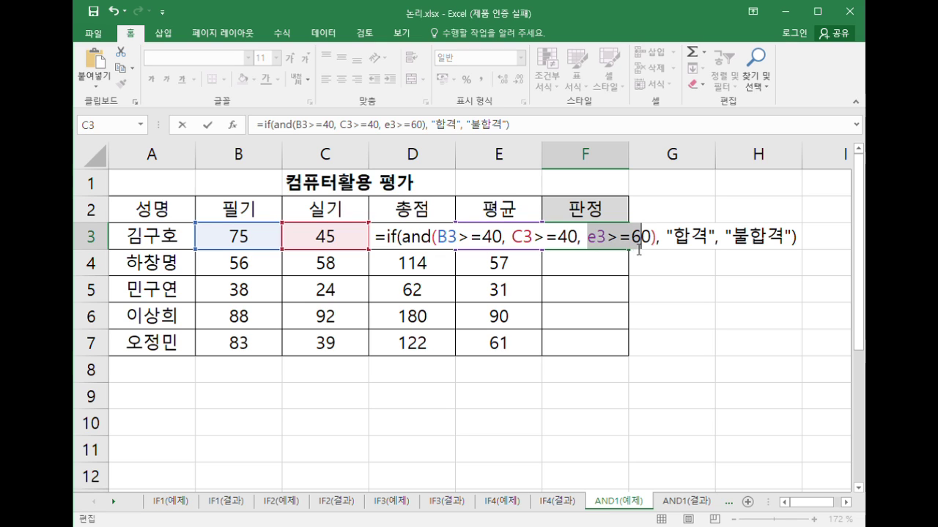
left_click_drag(438, 240, 658, 241)
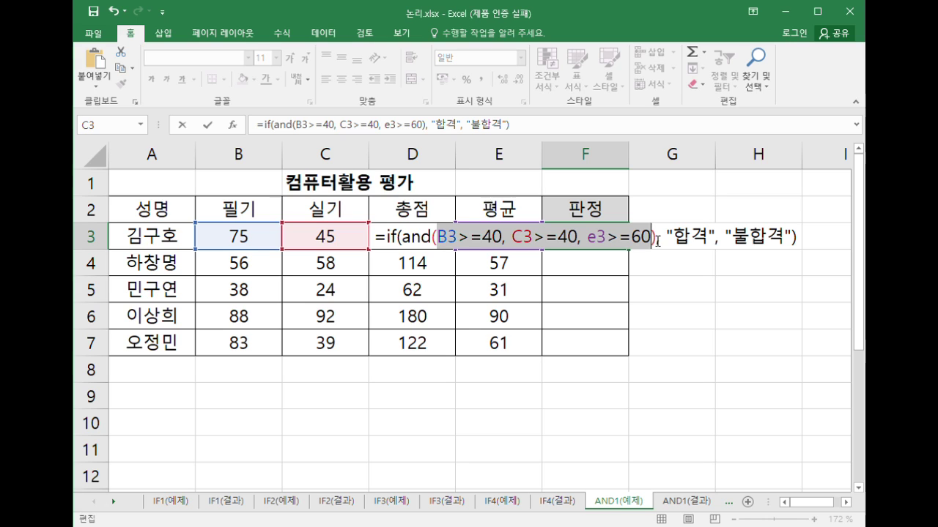
left_click_drag(440, 241, 413, 243)
left_click(465, 241)
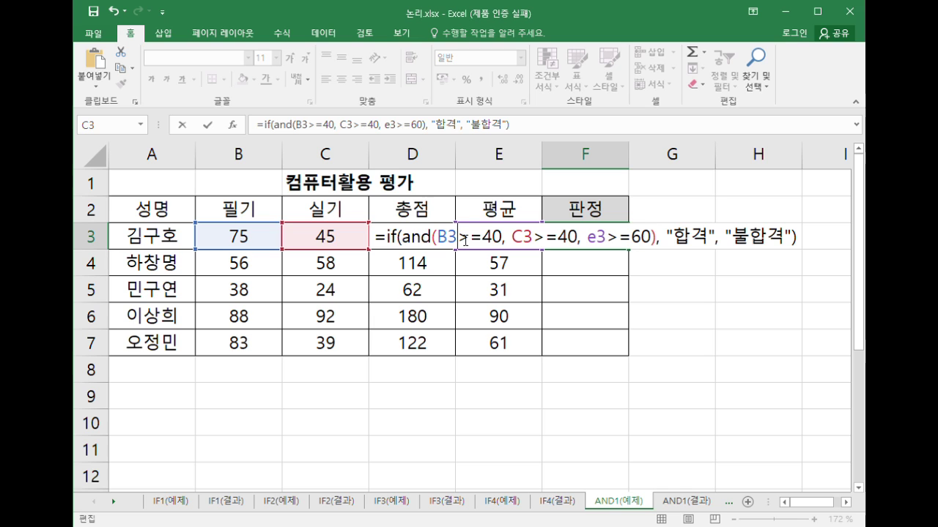
Commit the F3 formula and fill it down the 판정 column through F7
key("Return")
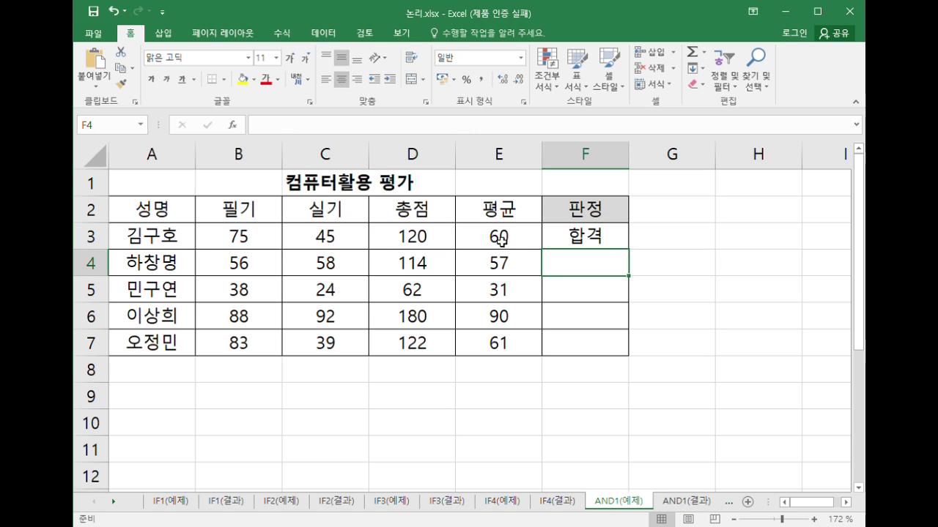
left_click(619, 237)
left_click_drag(629, 249, 623, 361)
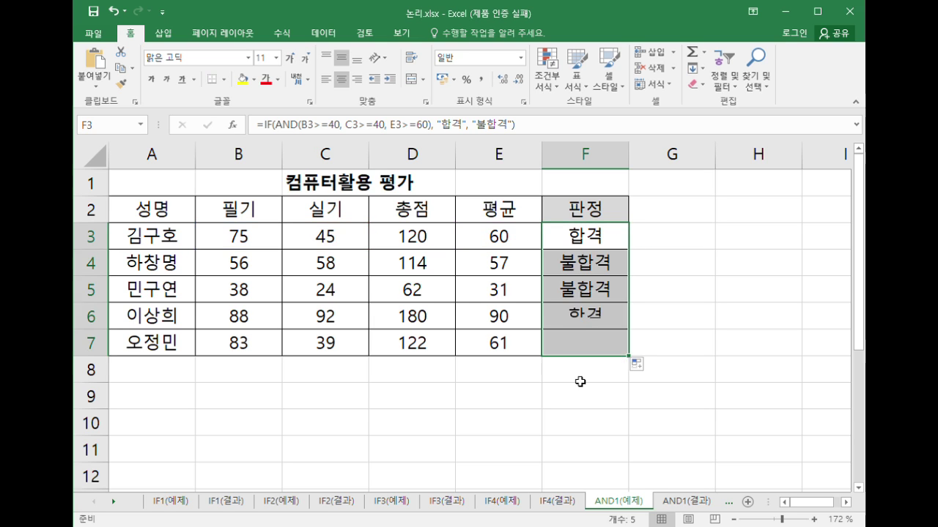
Check the 판정 results in rows 4, 5 and 7 against the 필기, 실기 and 평균 scores behind them
left_click(555, 265)
left_click(498, 266)
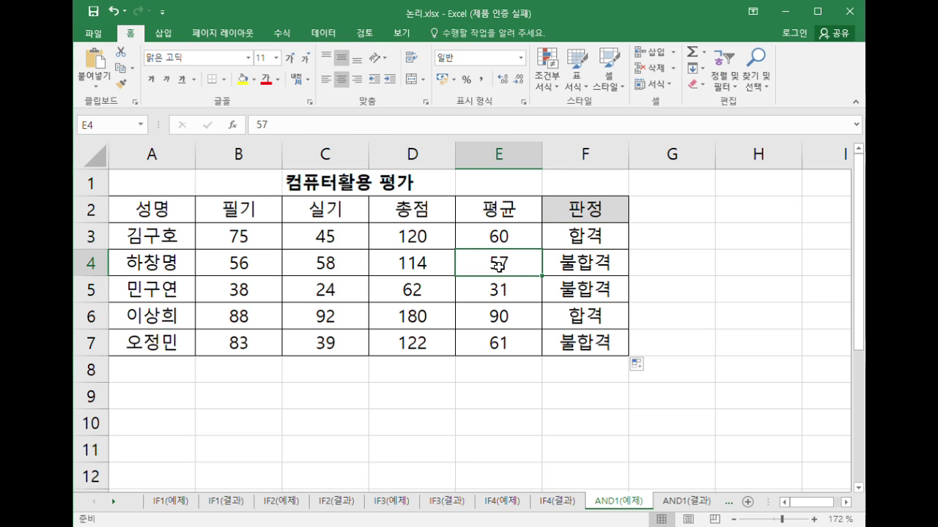
left_click(591, 294)
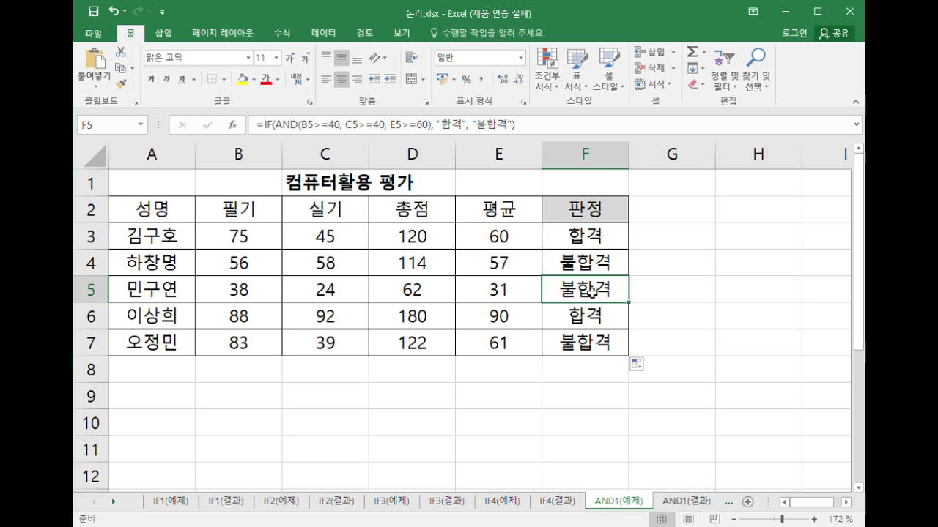
left_click_drag(241, 296, 489, 297)
left_click(576, 296)
left_click(585, 346)
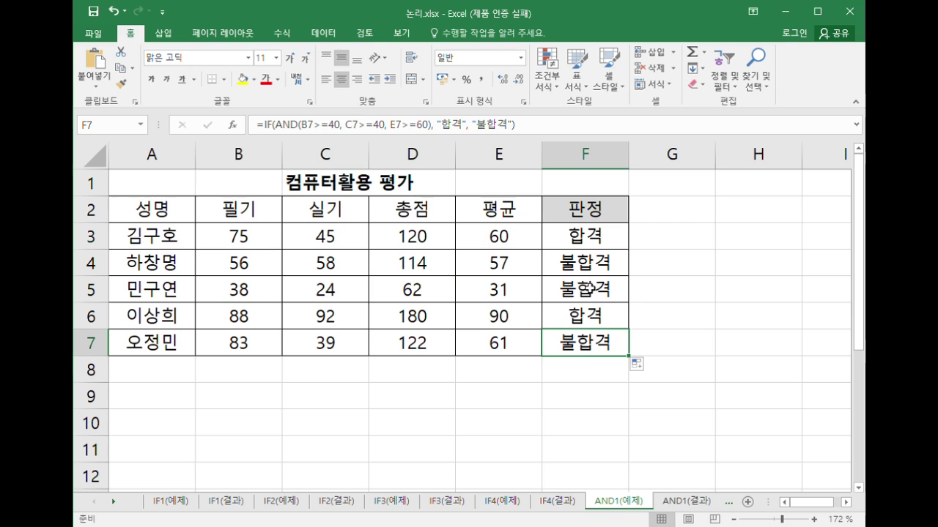
left_click(484, 348)
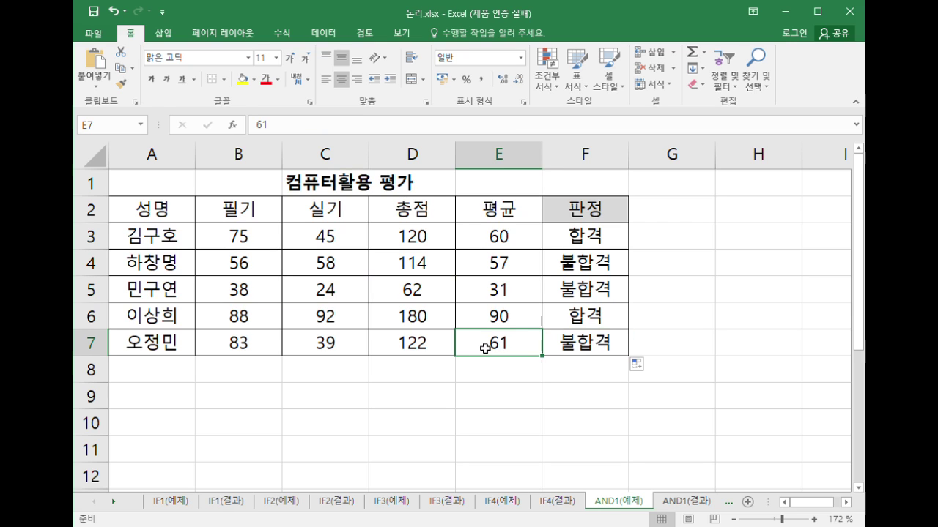
left_click(322, 345)
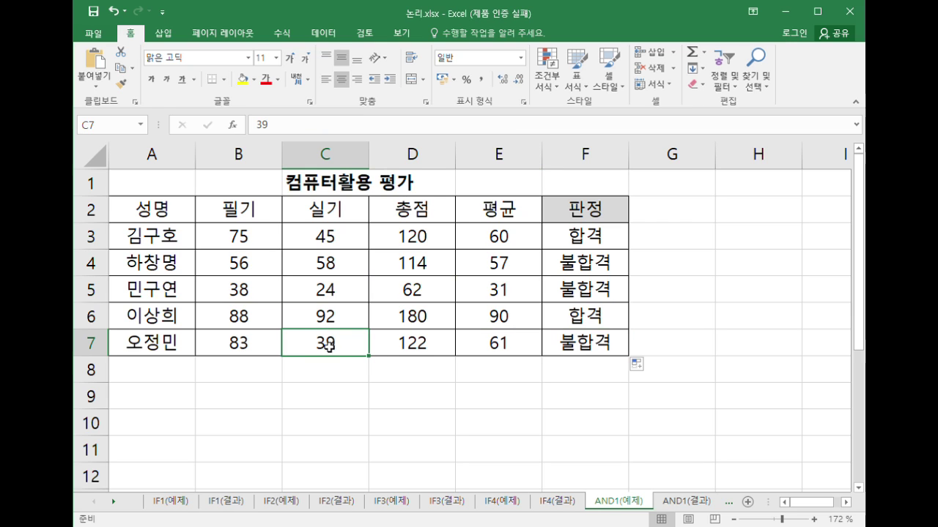
Open the AND2(예제) sheet and review the 컴퓨터일반 and 워드 scores in row 3
left_click(681, 503)
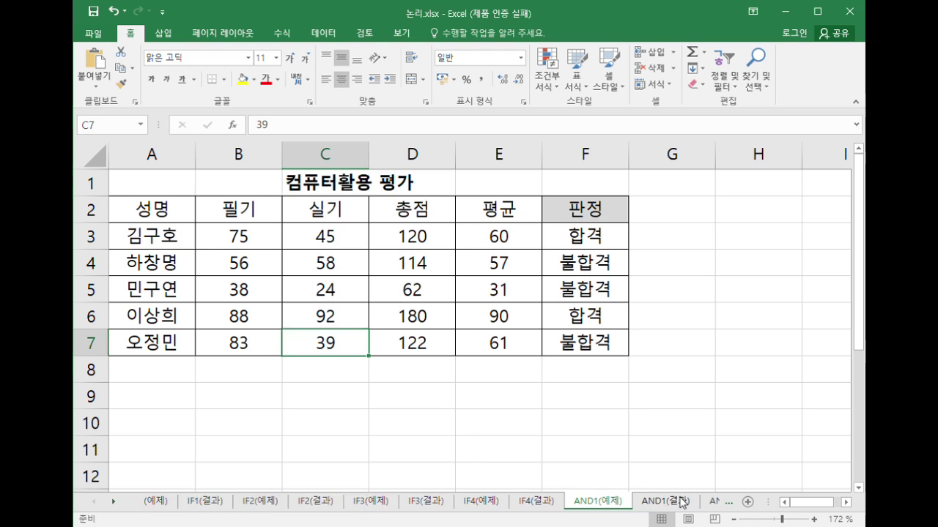
left_click(705, 504)
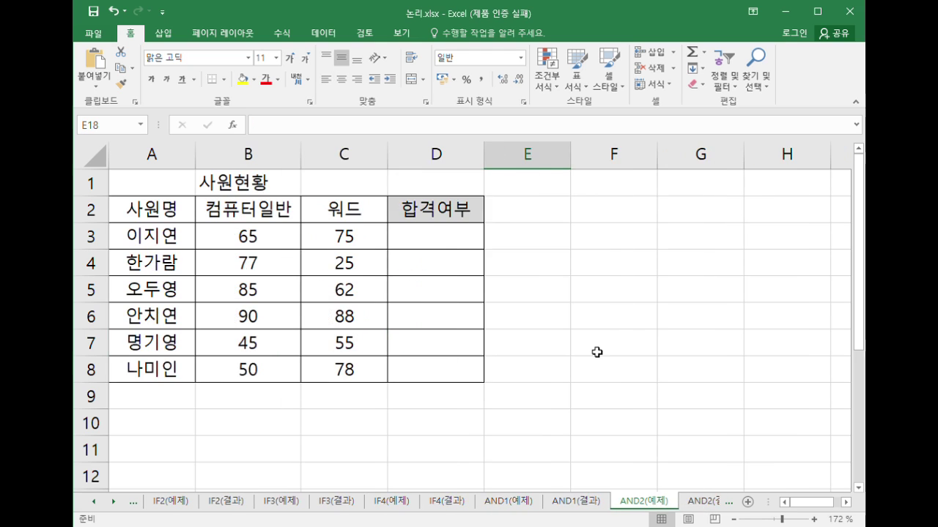
left_click(460, 247)
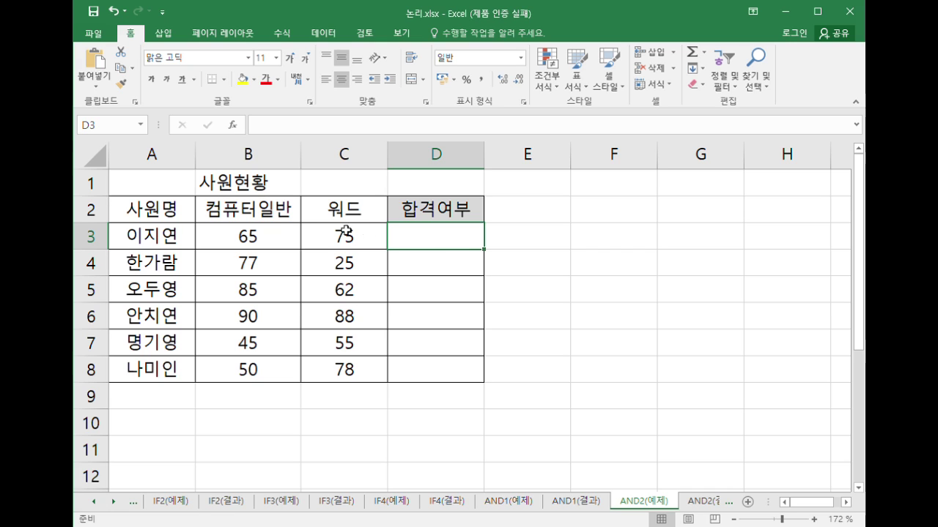
left_click_drag(265, 236, 386, 249)
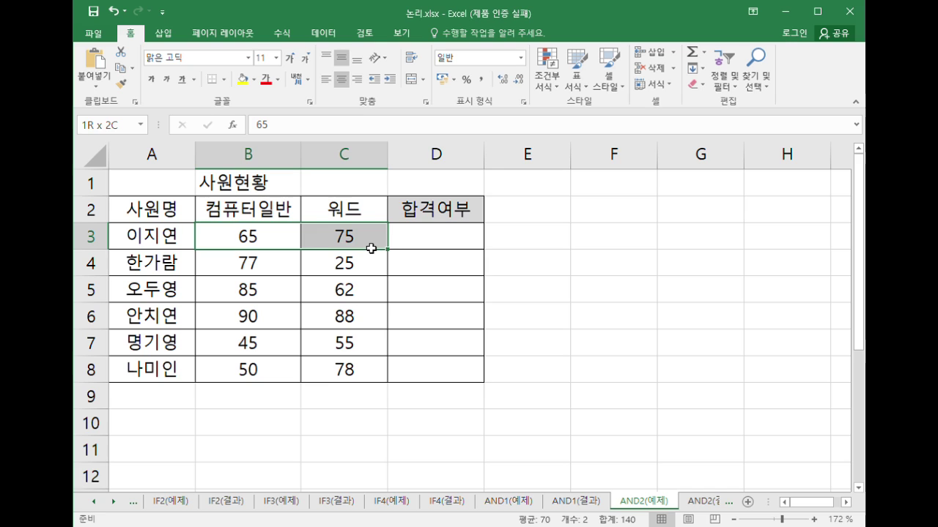
left_click(366, 243)
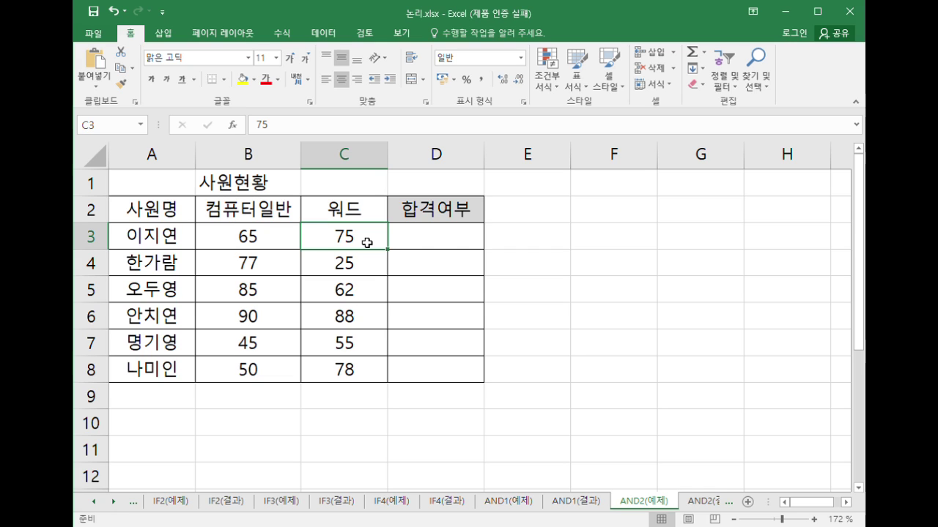
Begin an IF formula in D3 with a nested AND whose first condition is AVERAGE(B3:C3)>=60
left_click(453, 240)
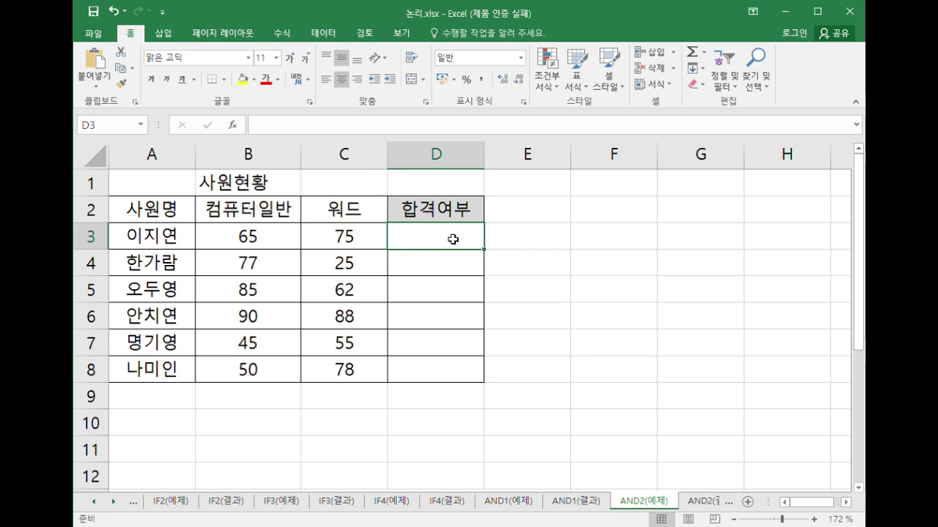
type("=if(")
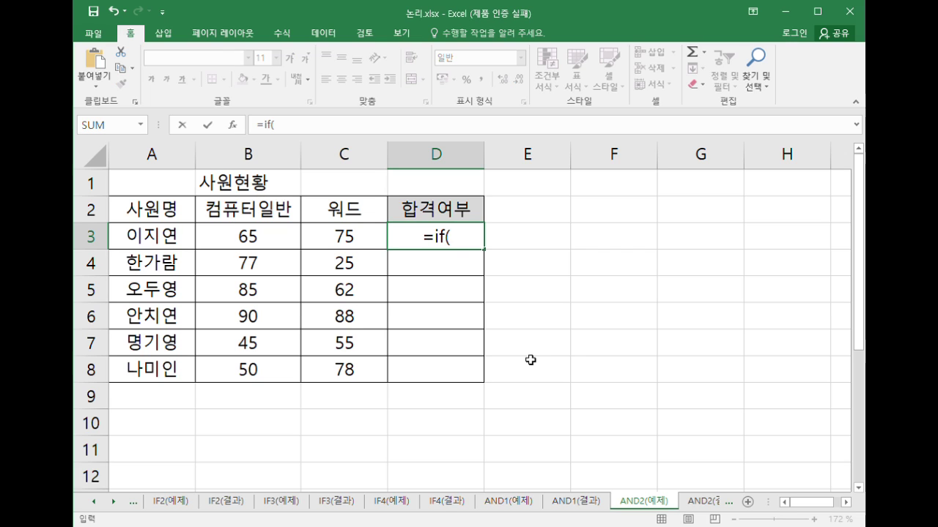
type("and(")
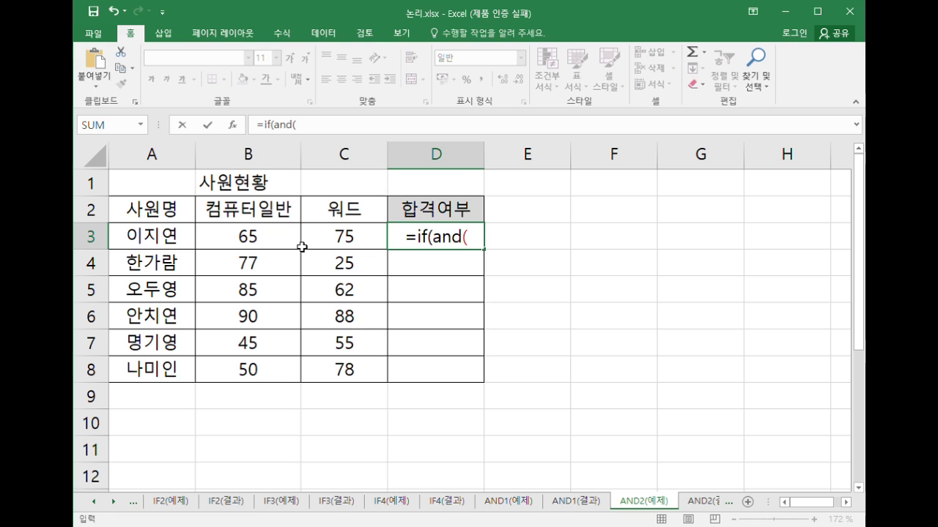
left_click(275, 243)
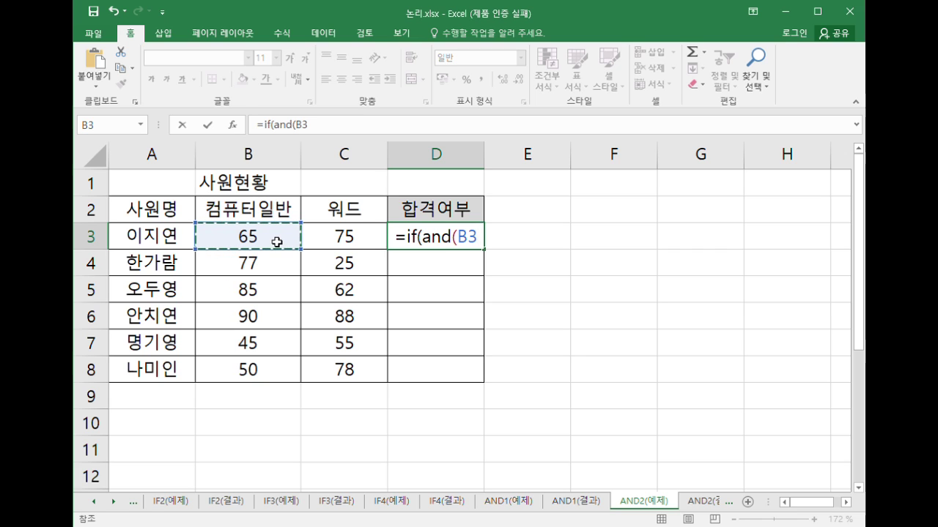
key("BackSpace")
key("BackSpace")
type("average(")
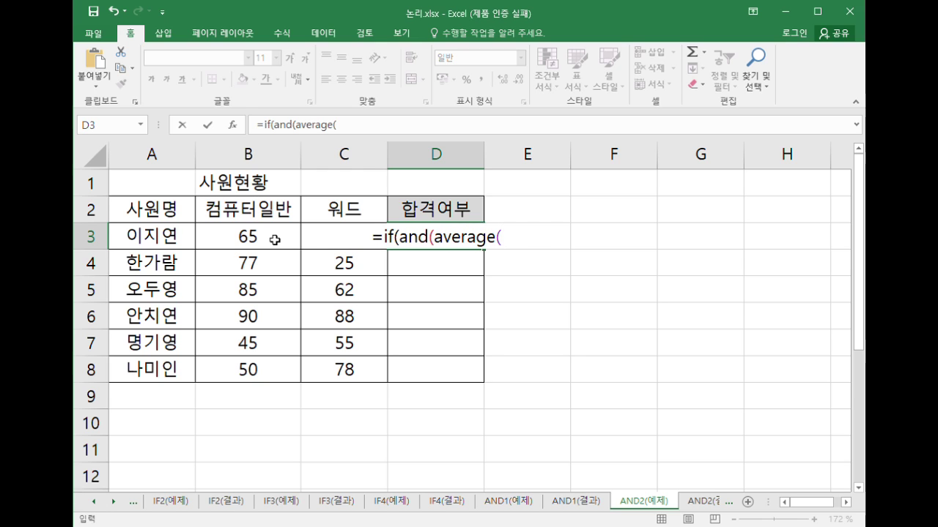
left_click(232, 233)
key("shift+Right")
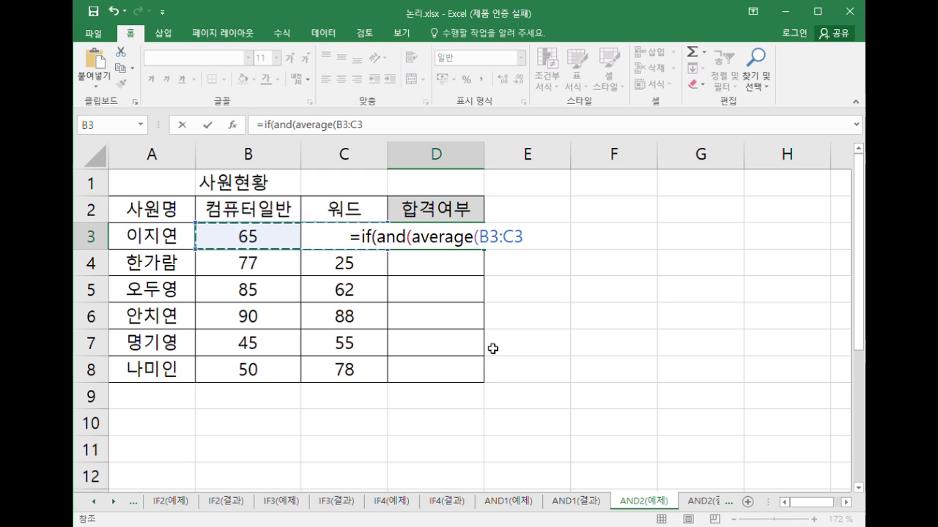
type(")")
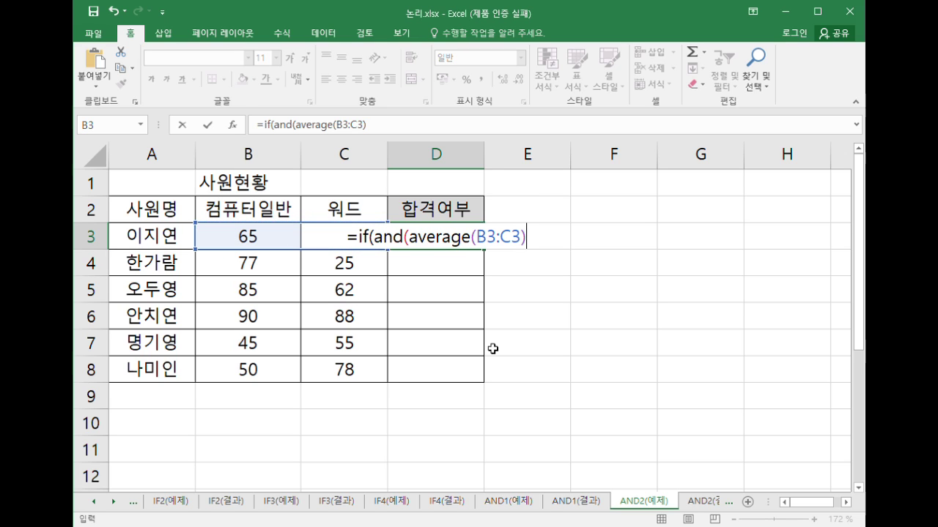
type(">=6")
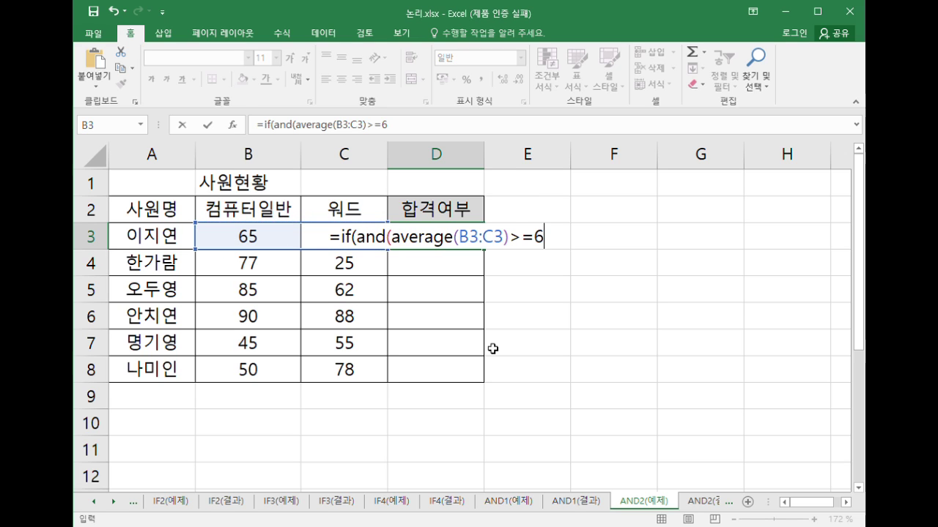
type("0, ")
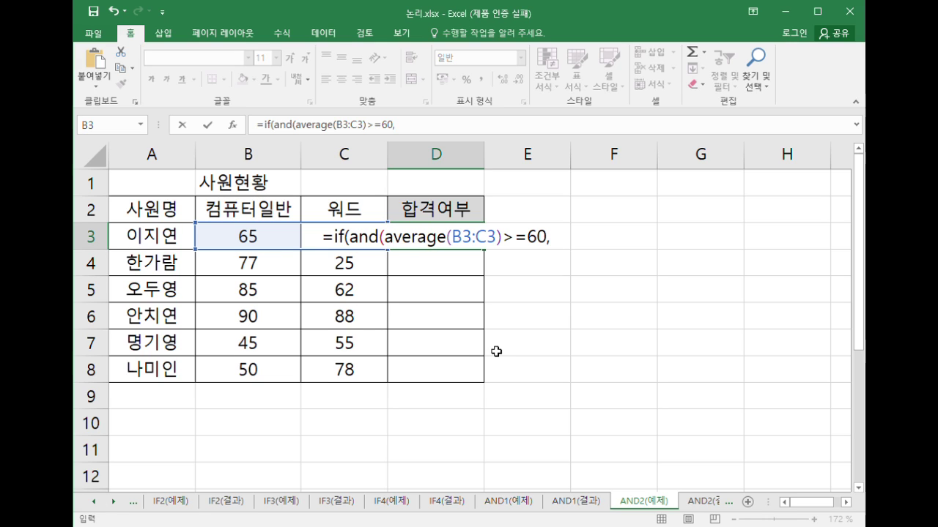
Add C3>=70 as the second condition in the D3 formula and close the AND function
type("c3")
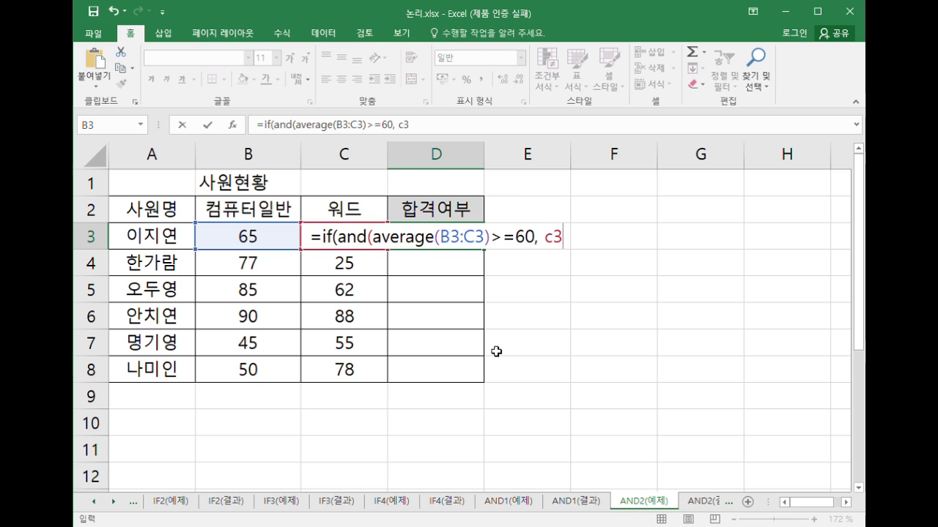
type(">=70")
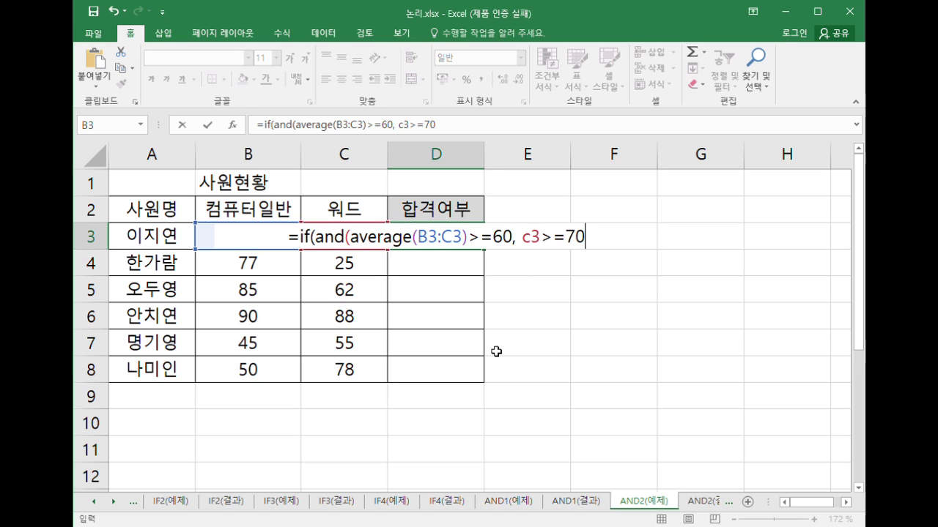
type(")")
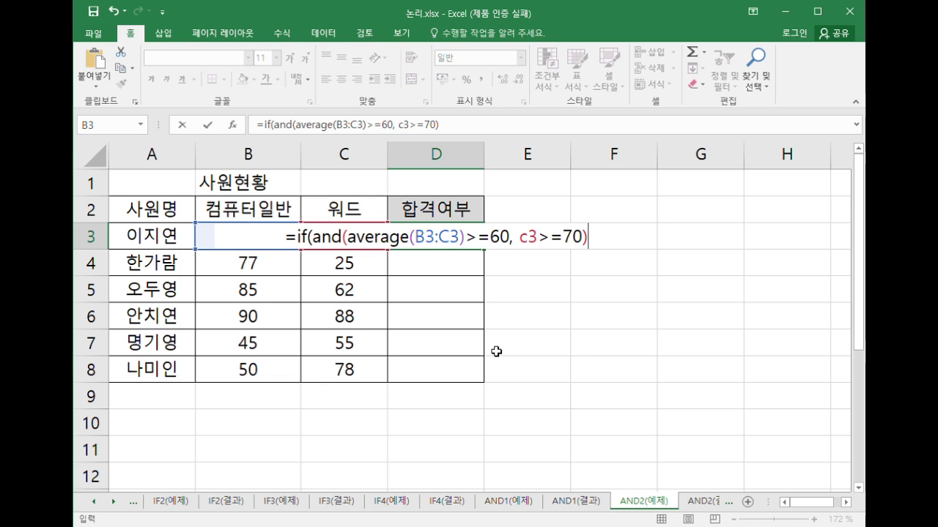
Complete the D3 formula with "합격" for true and "불합격" for false, and commit it
type(",")
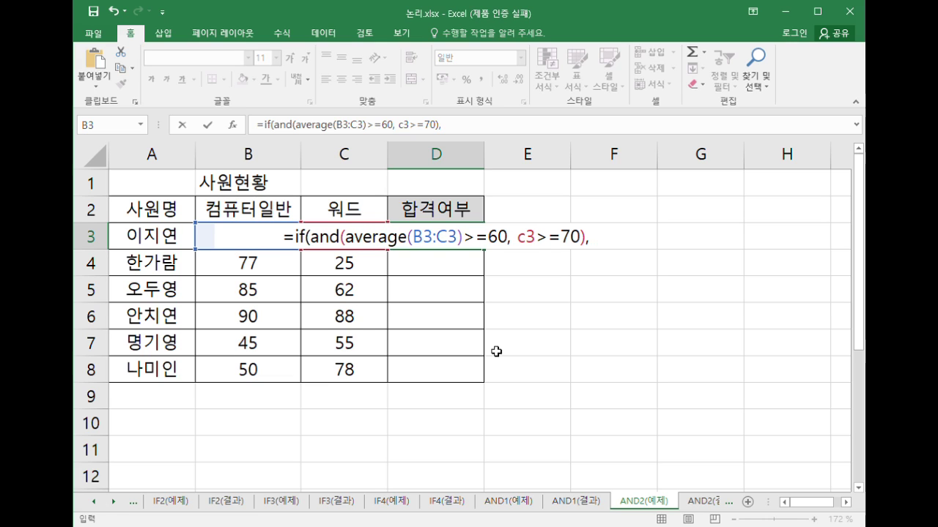
type(" \"합격")
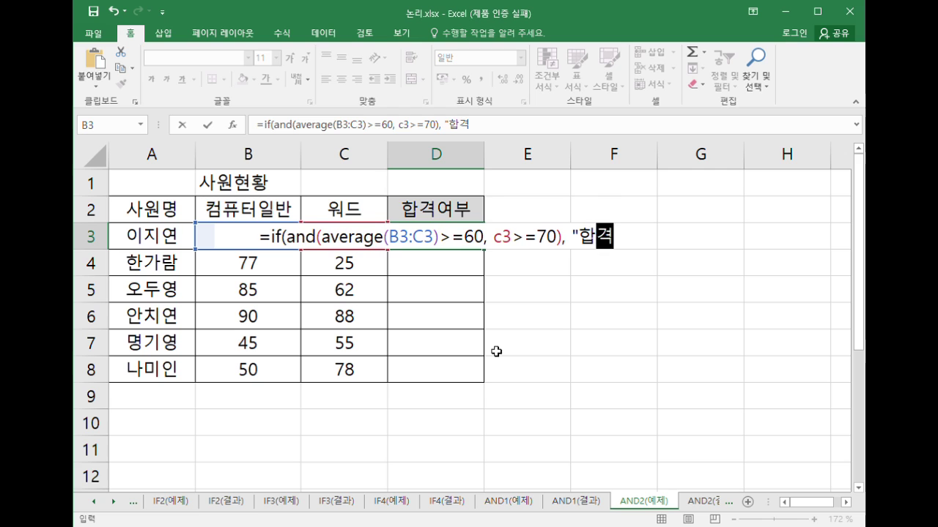
type("\", ")
type("\"불합격")
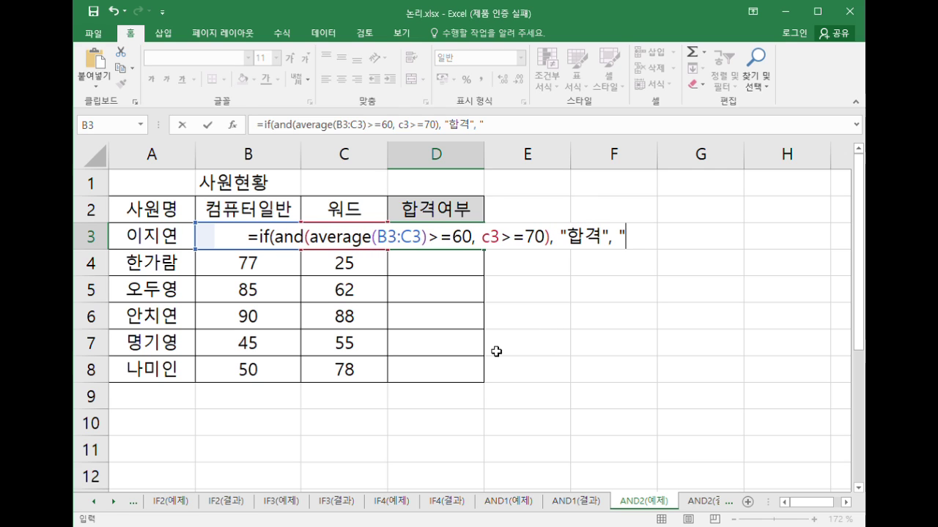
type("\")")
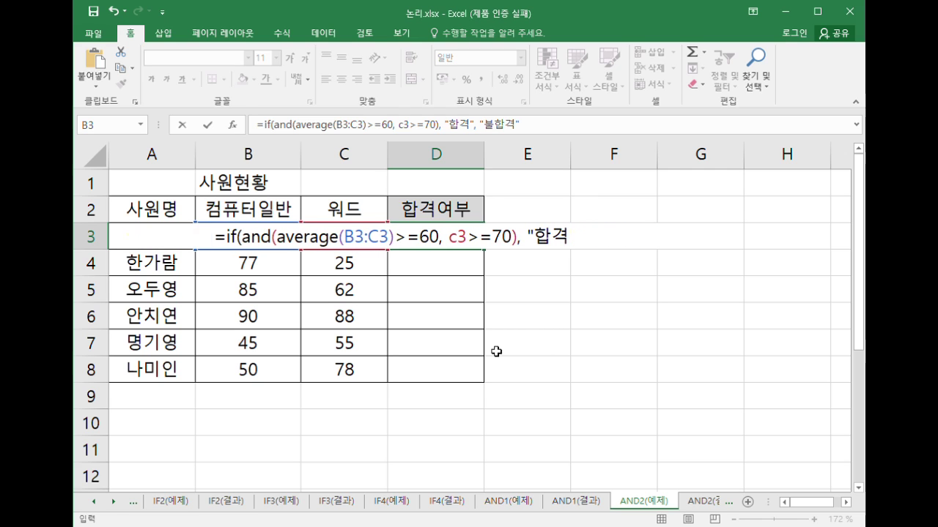
key("Return")
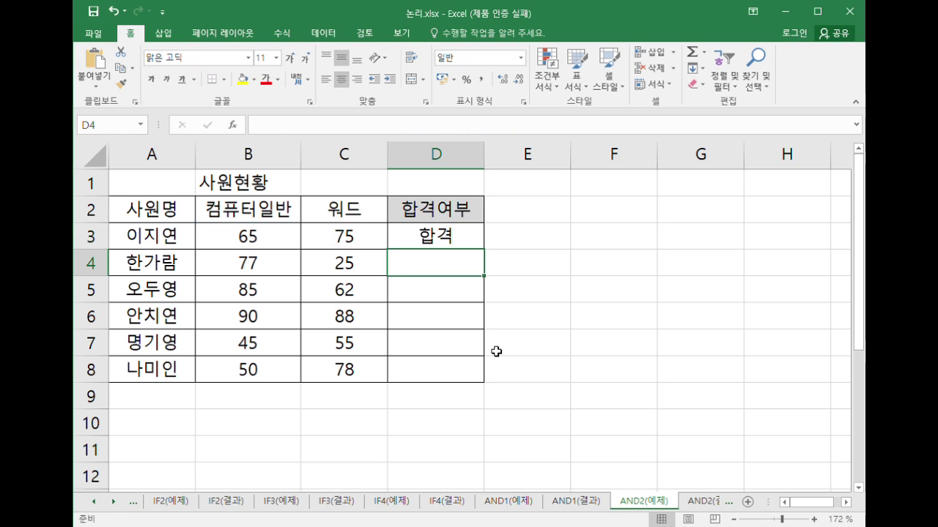
Fill the D3 formula down the 합격여부 column through D8 and review the formula in D3
left_click(461, 242)
left_click_drag(483, 250, 465, 359)
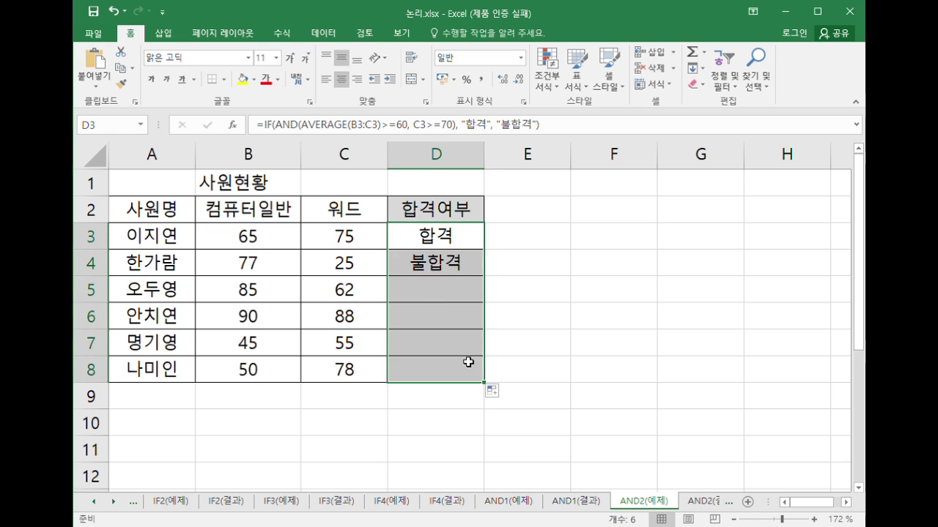
double_click(469, 242)
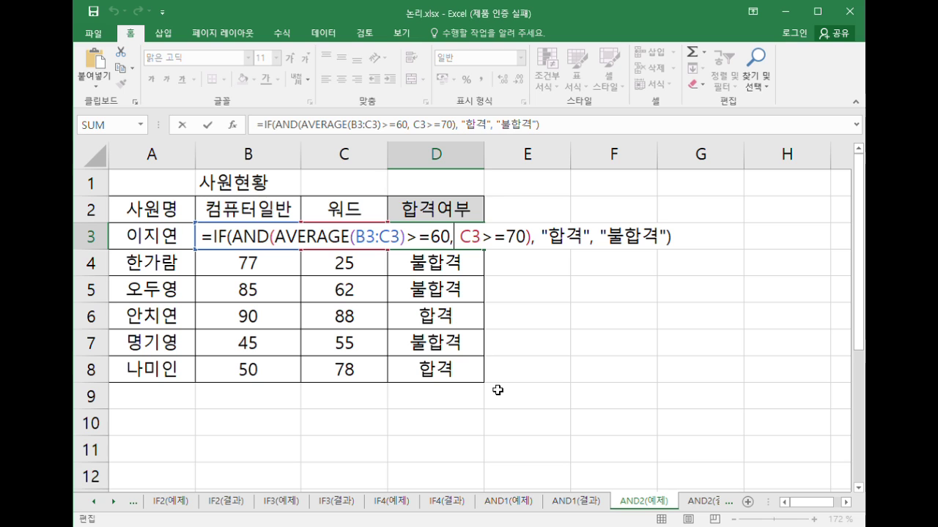
key("Return")
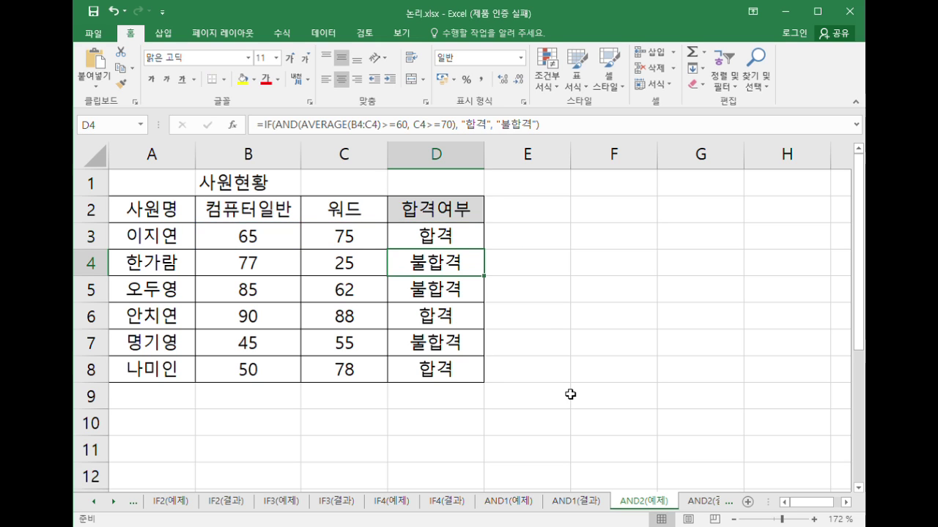
Open the OR1(예제) sheet and review the 영어 and 전산 scores in row 3
left_click(690, 503)
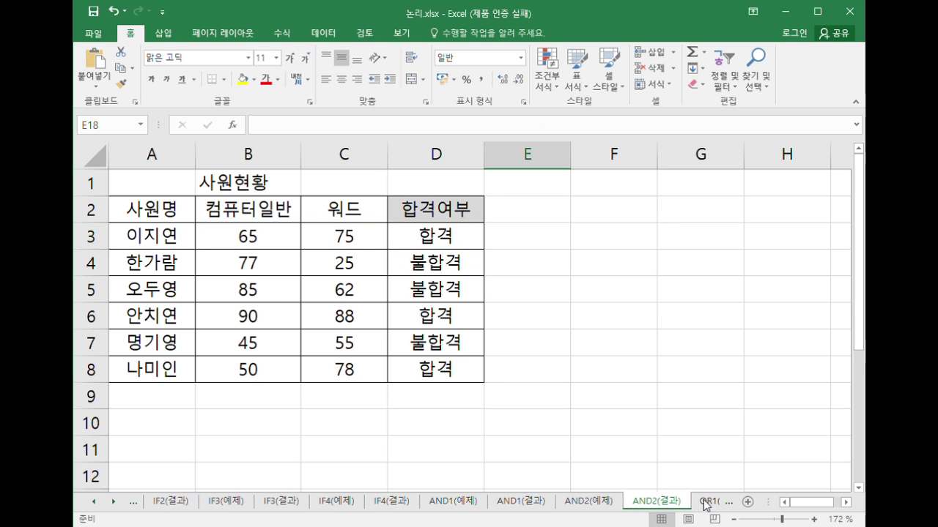
left_click(706, 502)
left_click(423, 244)
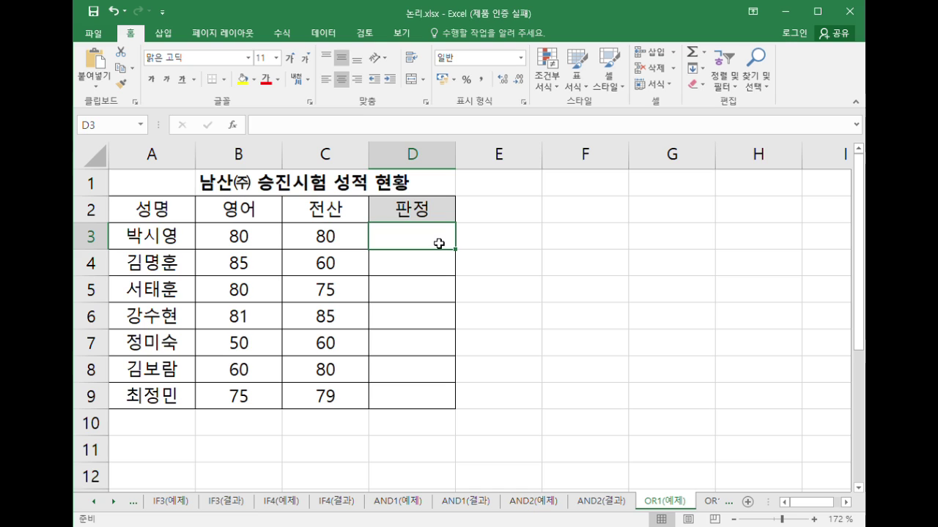
left_click(233, 244)
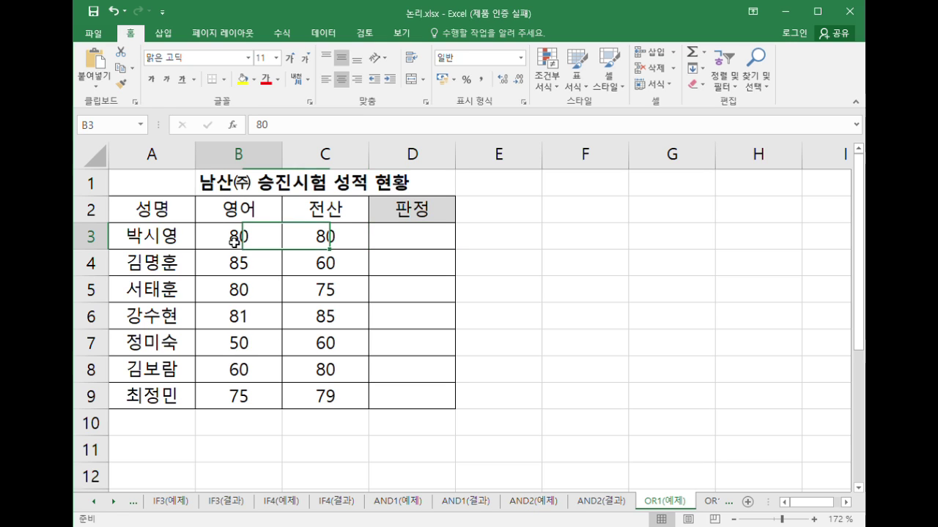
left_click(337, 242)
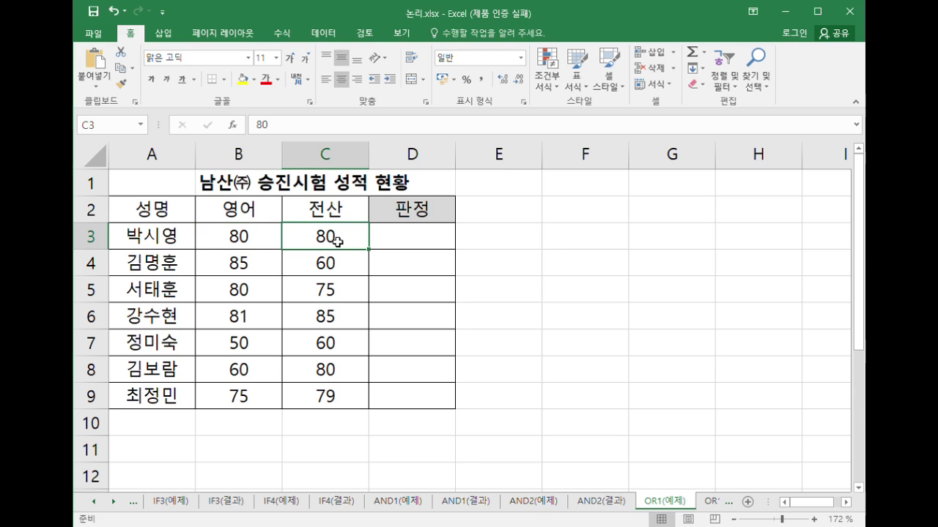
left_click_drag(272, 236, 333, 247)
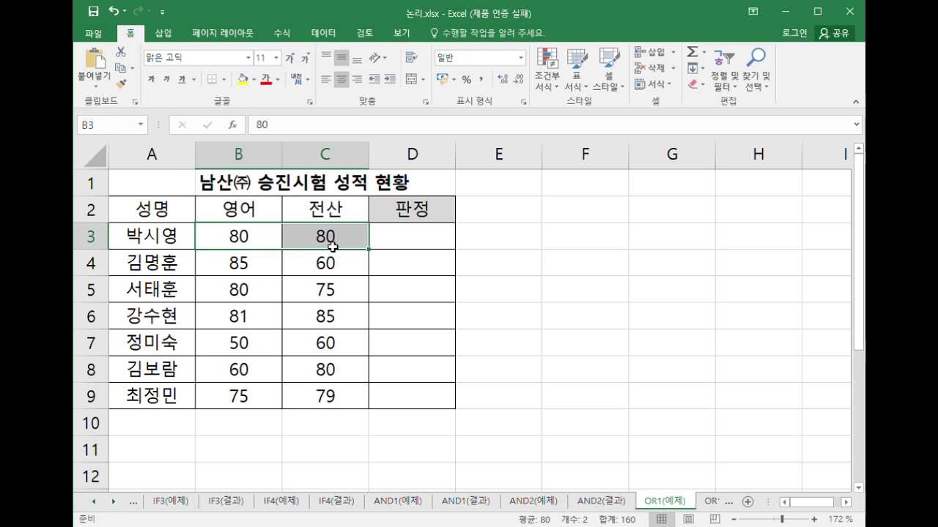
mouse_move(268, 239)
left_mouse_down()
mouse_move(325, 246)
mouse_move(255, 247)
left_mouse_up()
left_click(291, 251)
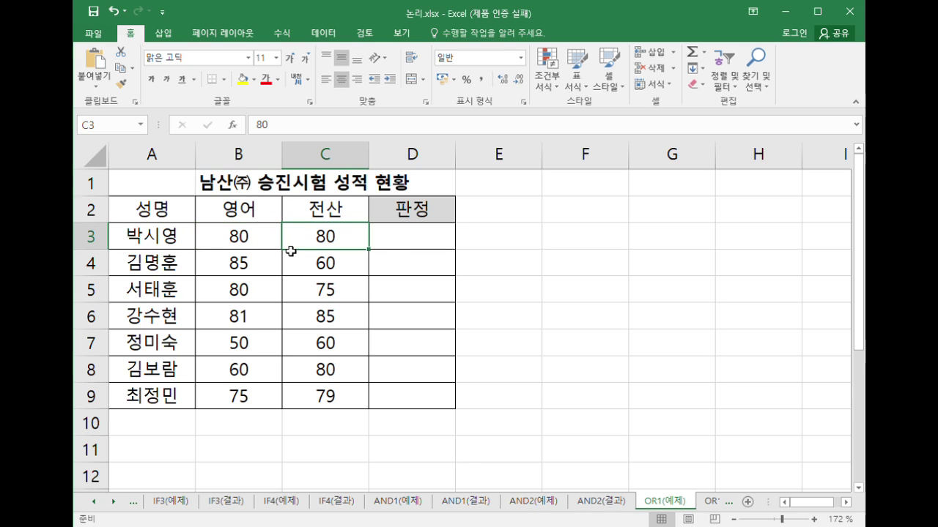
Enter the formula skeleton =if(or(), "합격", "불합격") in the first 판정 cell, D3, leaving it open for editing
left_click(398, 243)
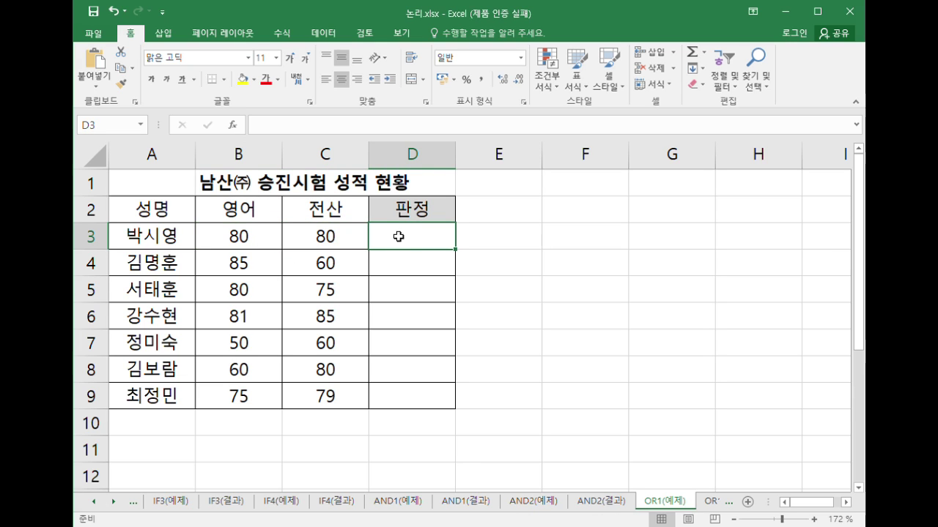
type("=")
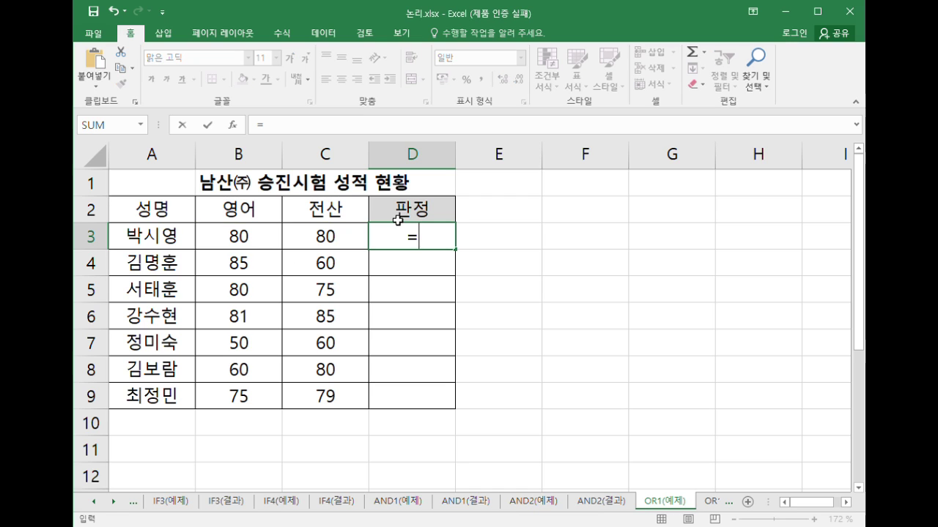
type("i")
key("BackSpace")
key("Hangul")
type("if(")
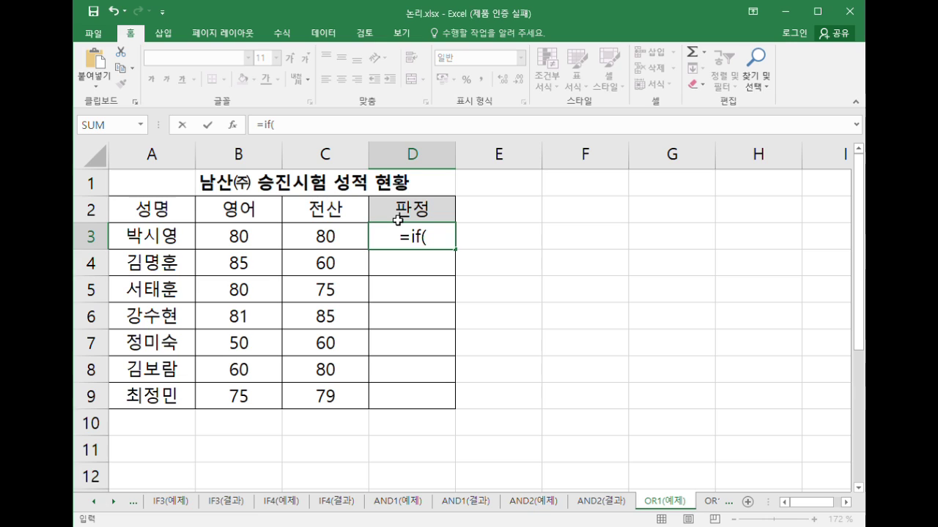
type("or(), ")
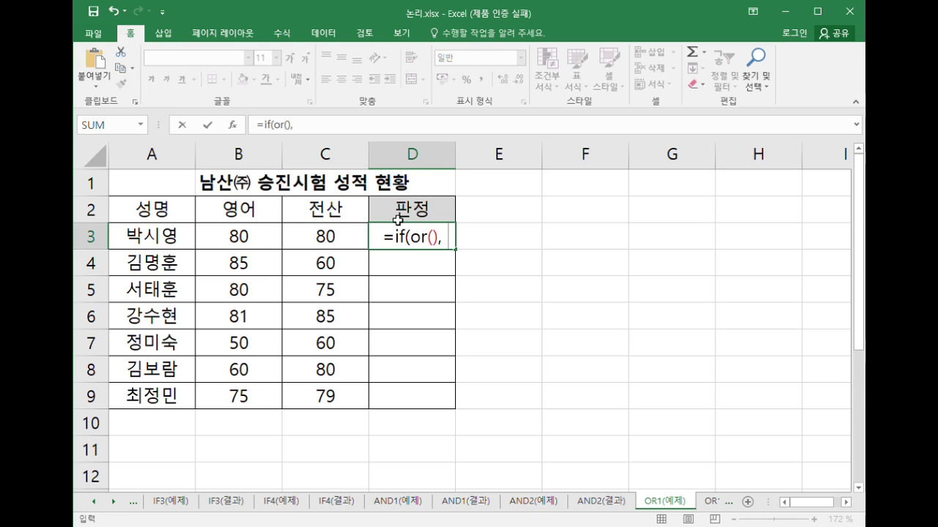
type("\"합격")
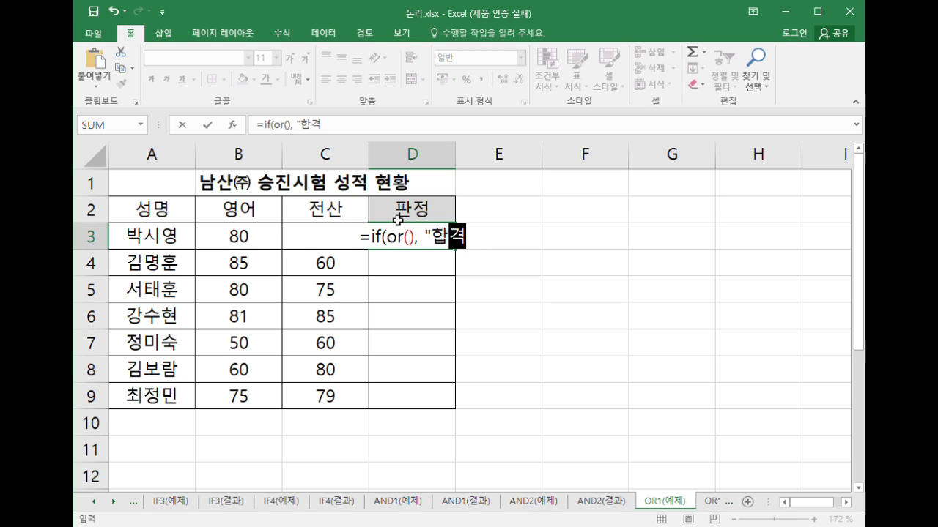
type("\", \"불합격\"")
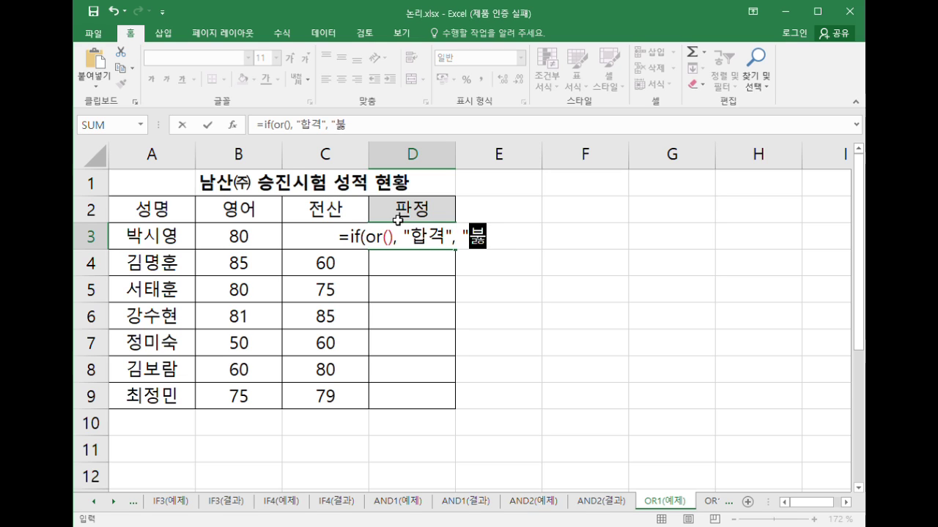
type(")")
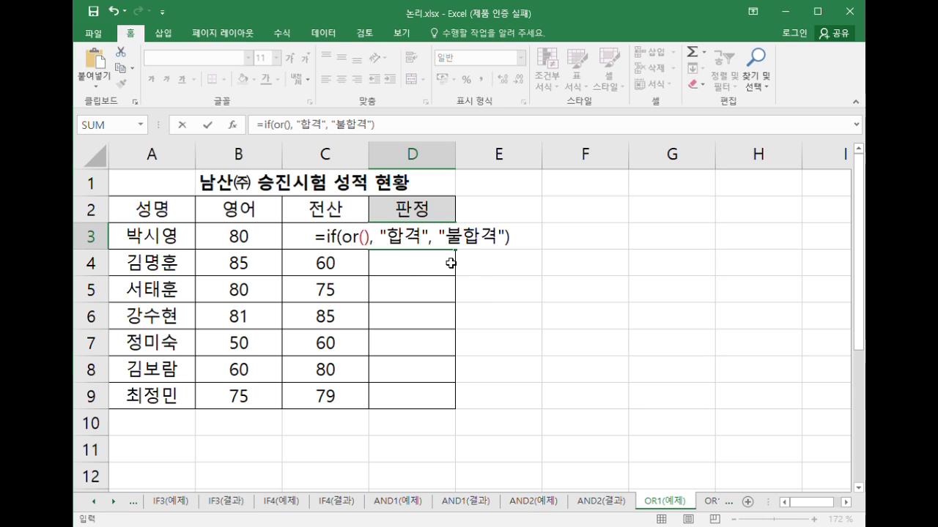
Add the OR conditions B3>=80 and C3>=80 to the D3 formula and commit it
left_click(371, 248)
left_click(249, 244)
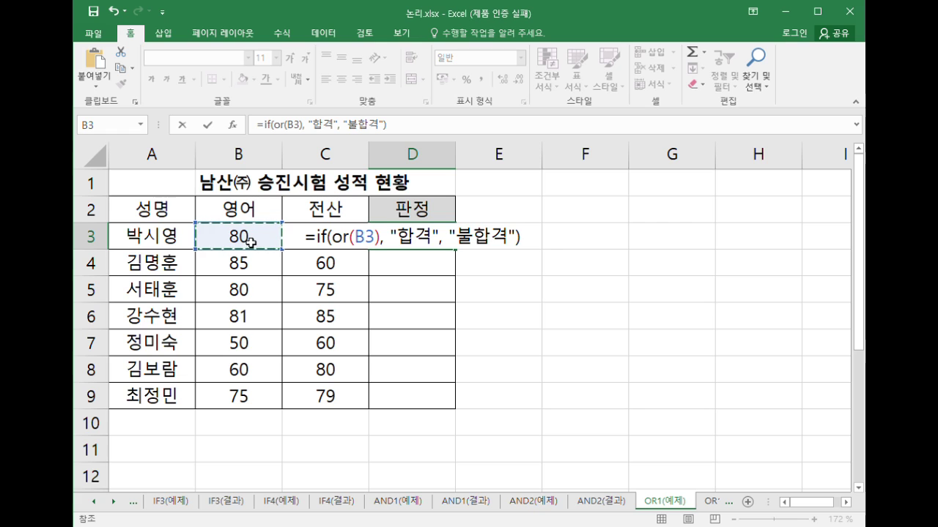
type(">=8")
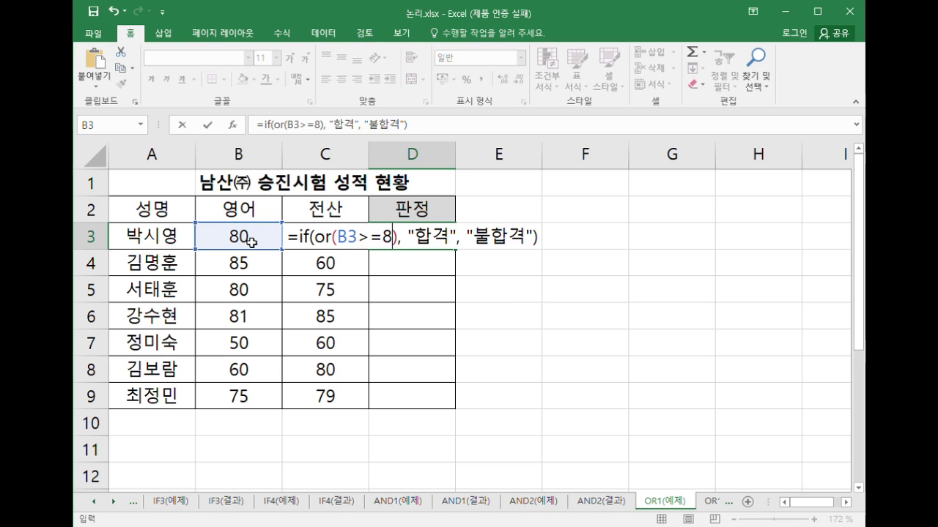
type("0, ")
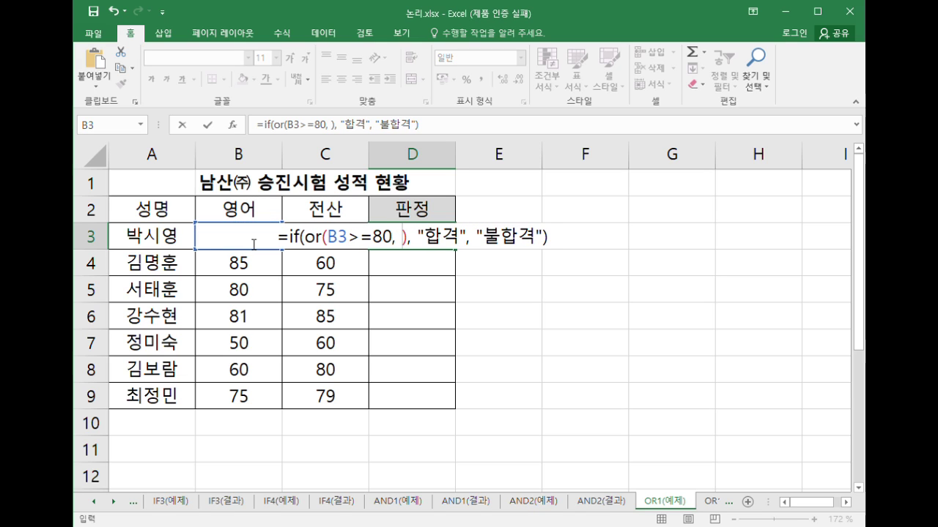
type("ㅊ3")
key("BackSpace")
key("BackSpace")
type("c3>=80")
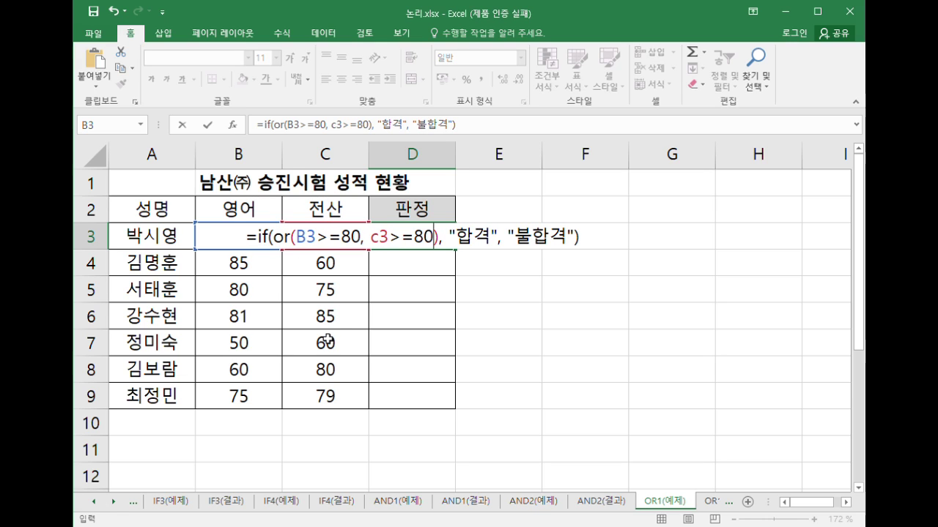
key("Return")
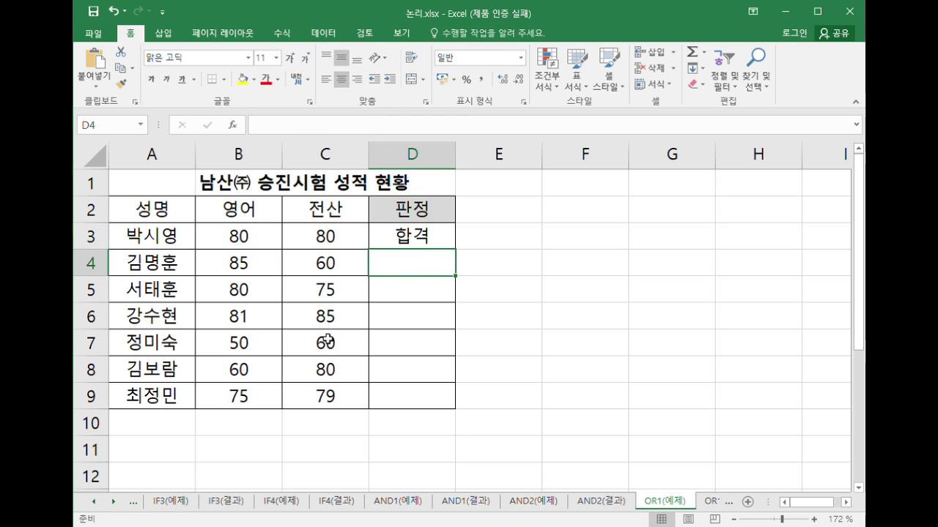
Fill the D3 formula down the 판정 column through D9 and review the formula in D3
left_click(432, 236)
left_click_drag(461, 258, 454, 405)
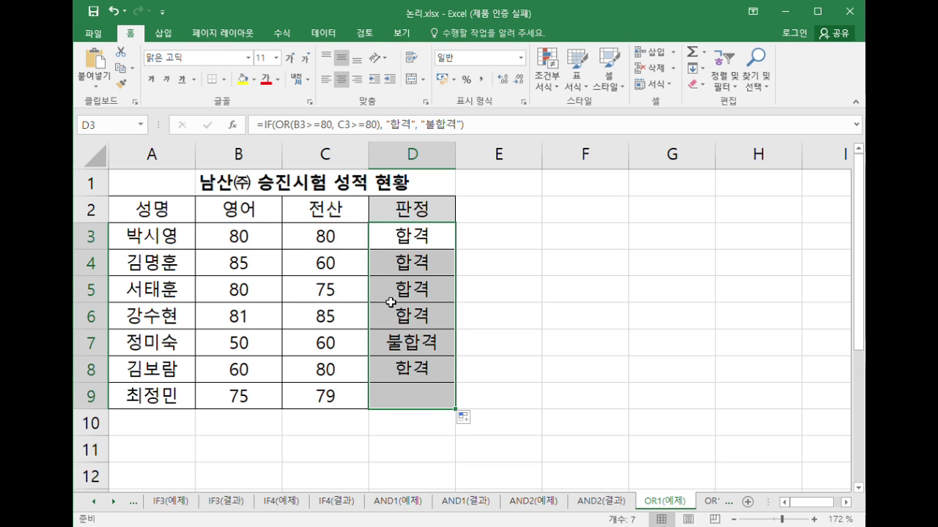
double_click(424, 236)
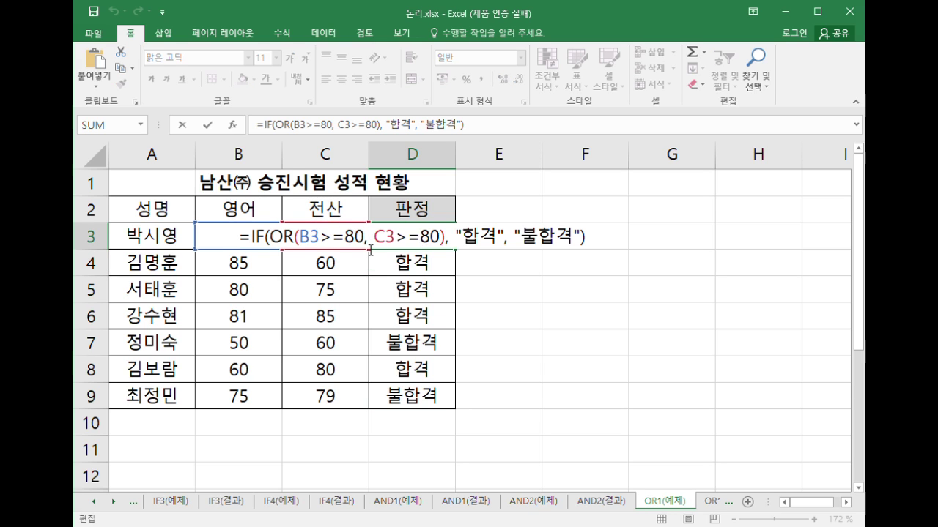
left_click_drag(463, 242, 507, 243)
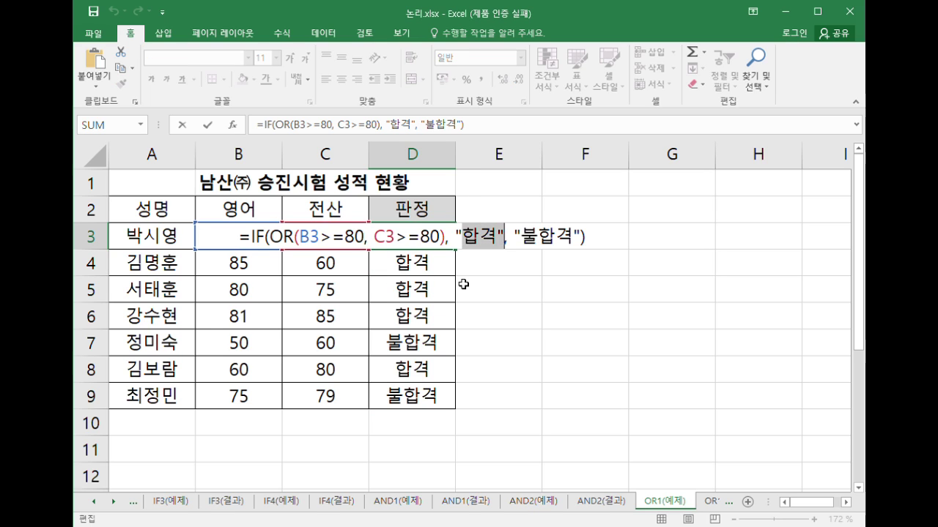
key("Return")
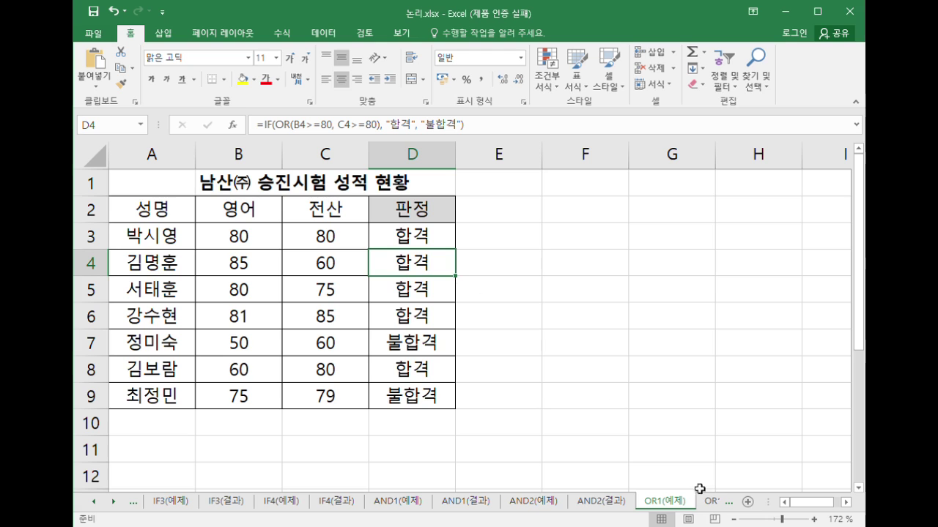
Open the OR2(예제) sheet and examine the 주민등록번호 column, focusing on the digit after the hyphen in C3
left_click(718, 504)
left_click(718, 504)
left_click(722, 504)
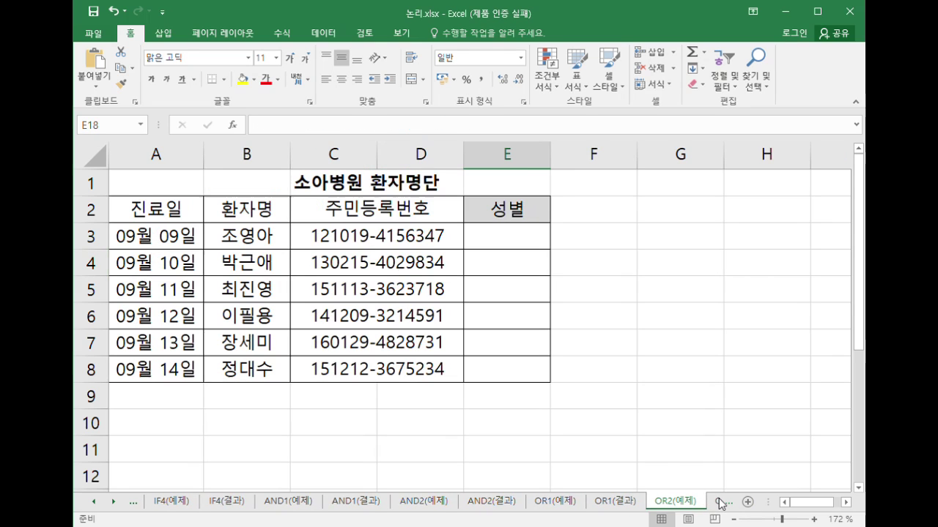
left_click(494, 235)
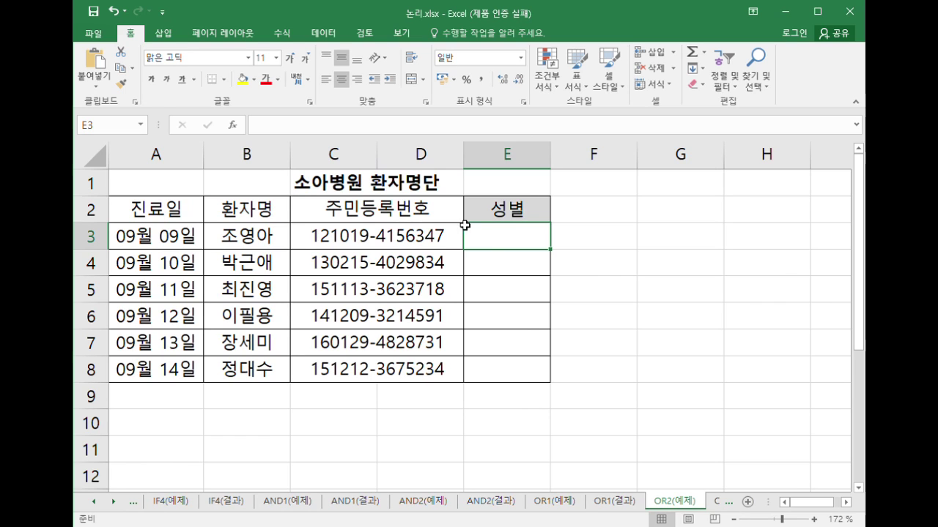
left_click_drag(316, 234, 402, 373)
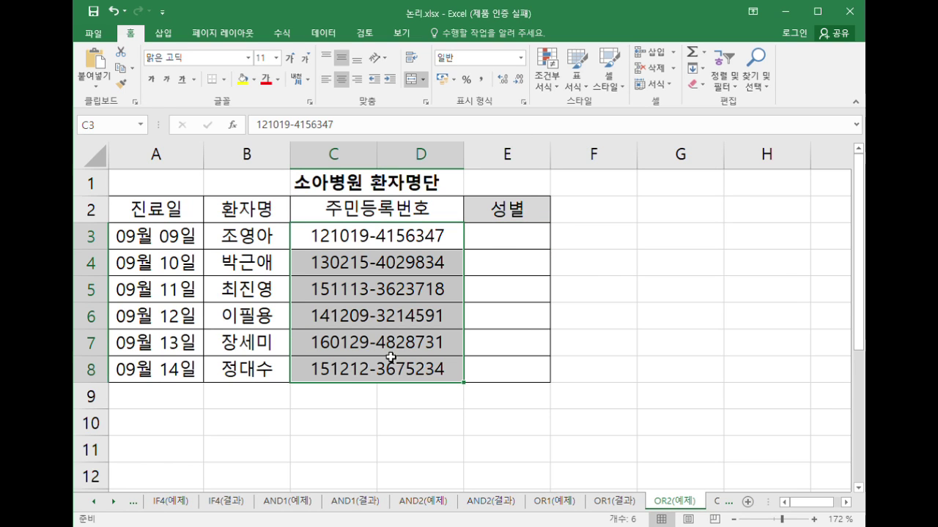
left_click(314, 236)
double_click(381, 237)
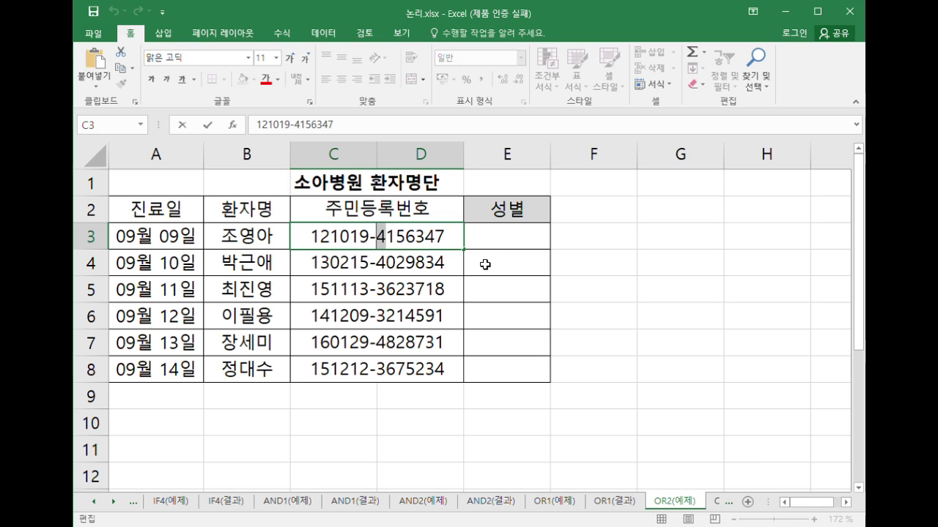
Enter the formula skeleton =if(or(), "남", "여") in the first 성별 cell, E3, leaving it open for editing
left_click(487, 242)
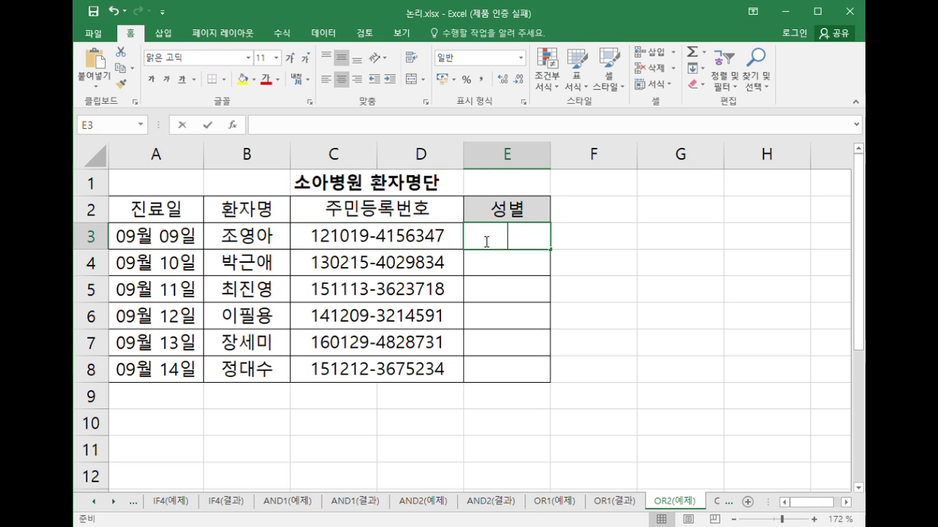
type("=if(")
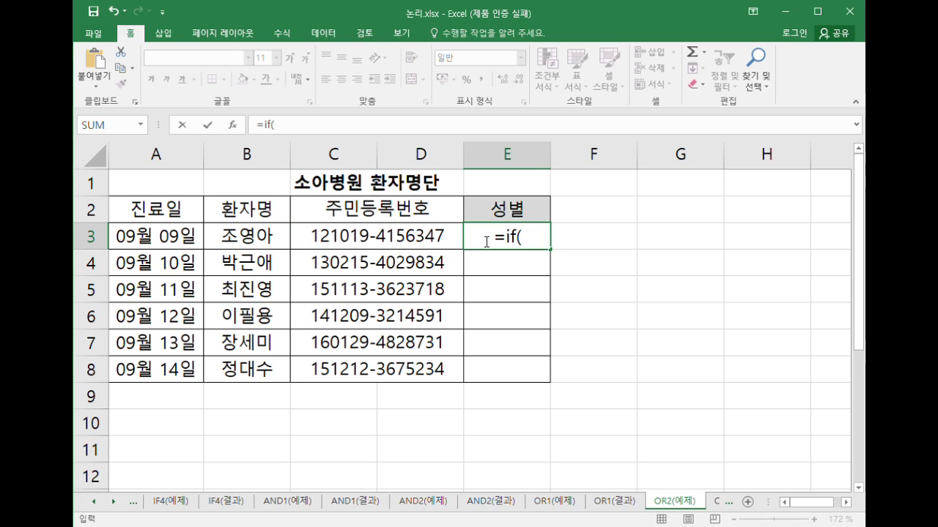
type("or(")
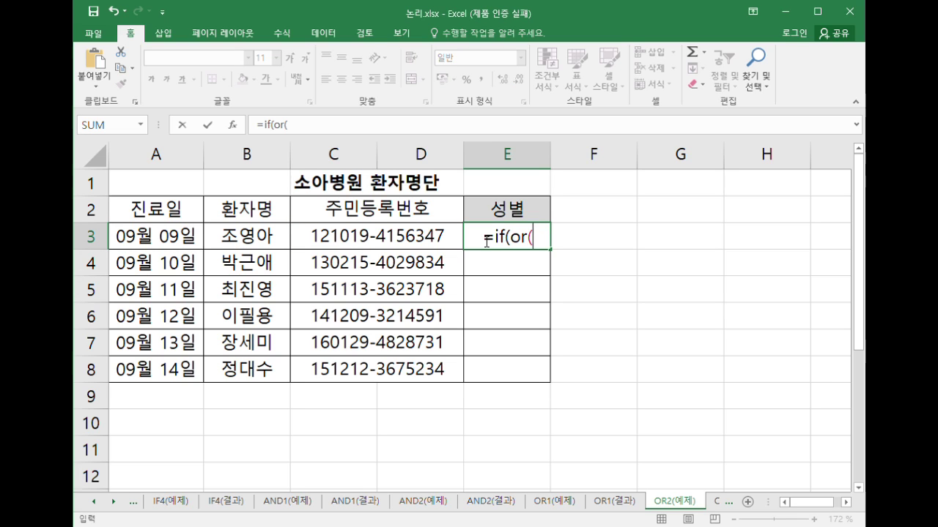
type("),")
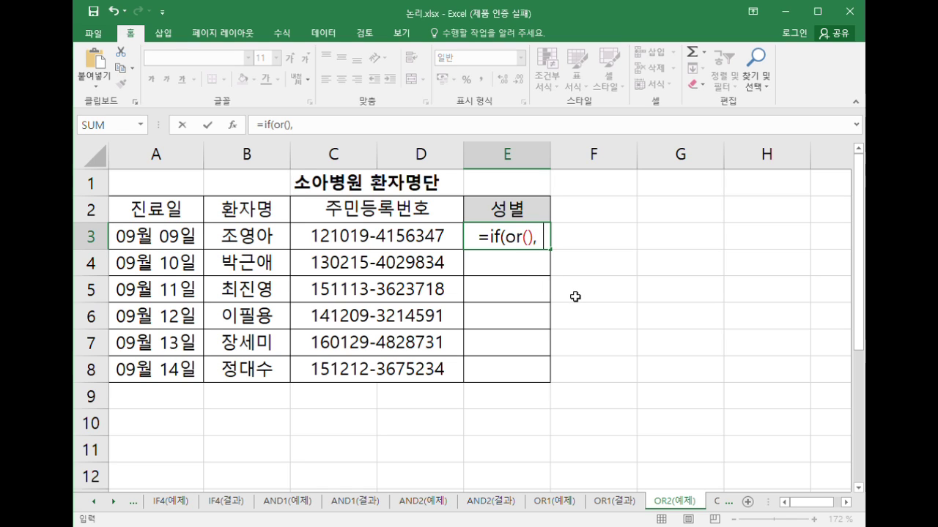
type(" \"남\", \"여\")")
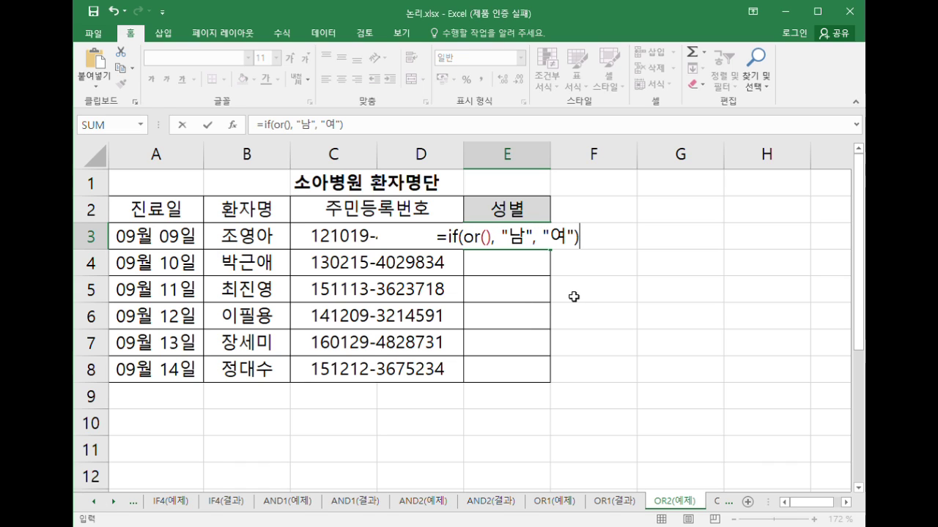
Insert mid(C3, 8, 1)="1" as the first OR condition in the E3 formula, followed by a comma
left_click(487, 246)
type("ㅡ")
key("BackSpace")
key("Hangul")
type("mid(")
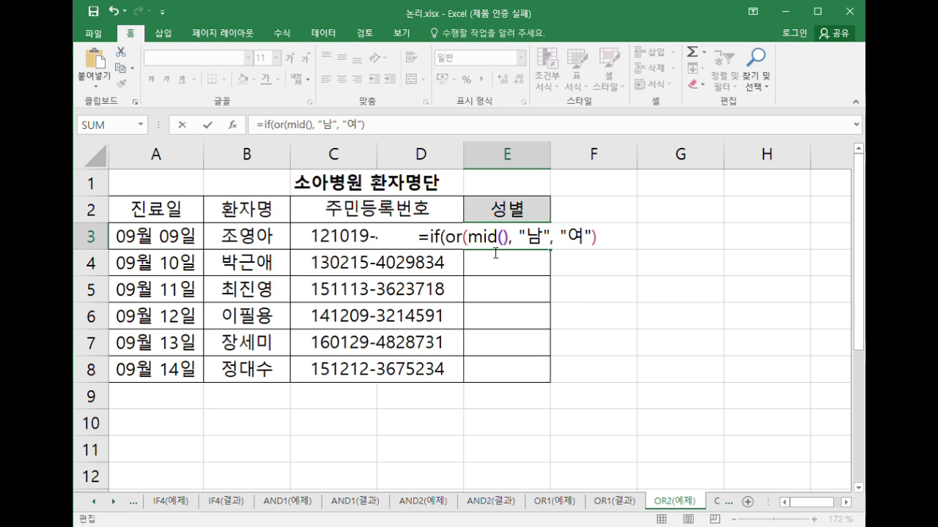
left_click(361, 246)
type(", ")
type("8, 1")
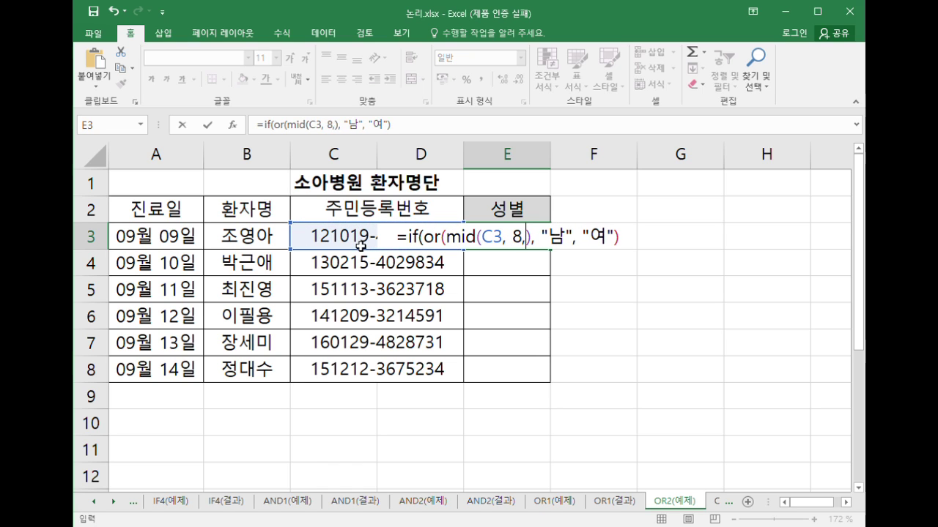
type(")")
key("Left")
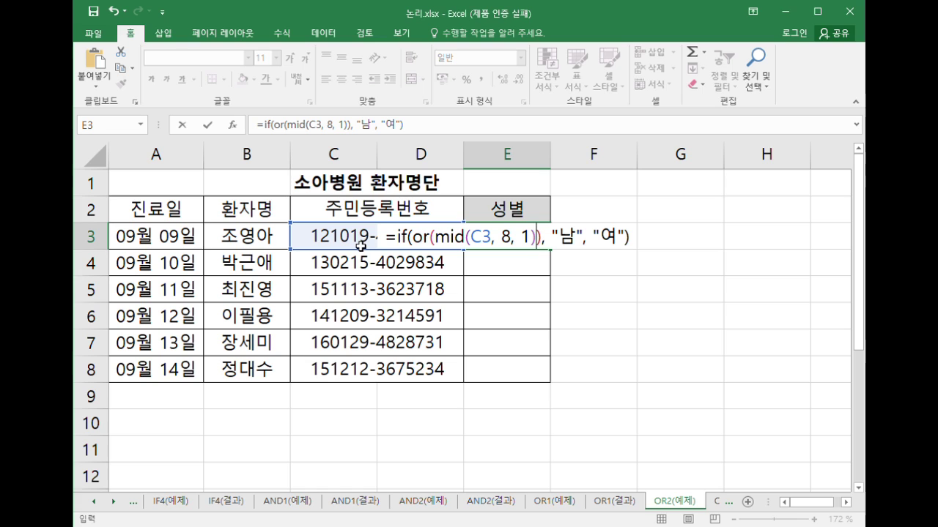
type("=\"1\"")
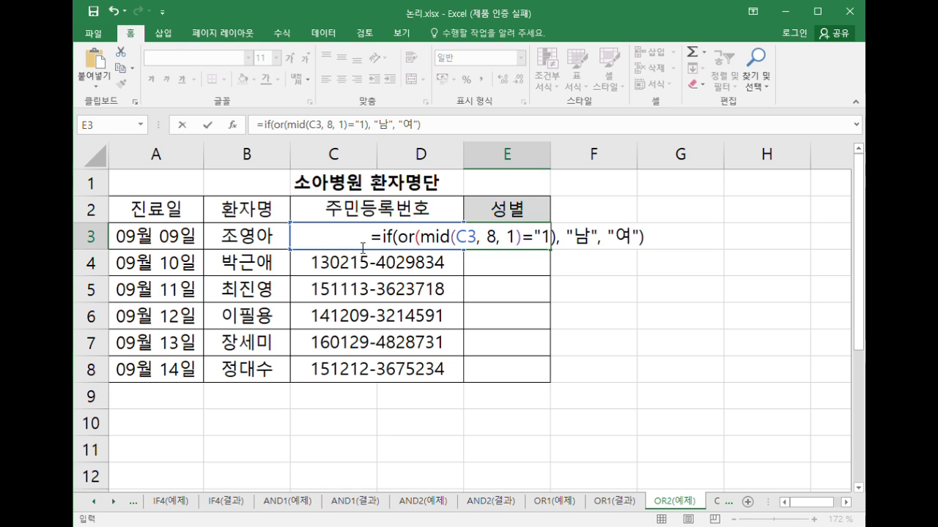
type(",")
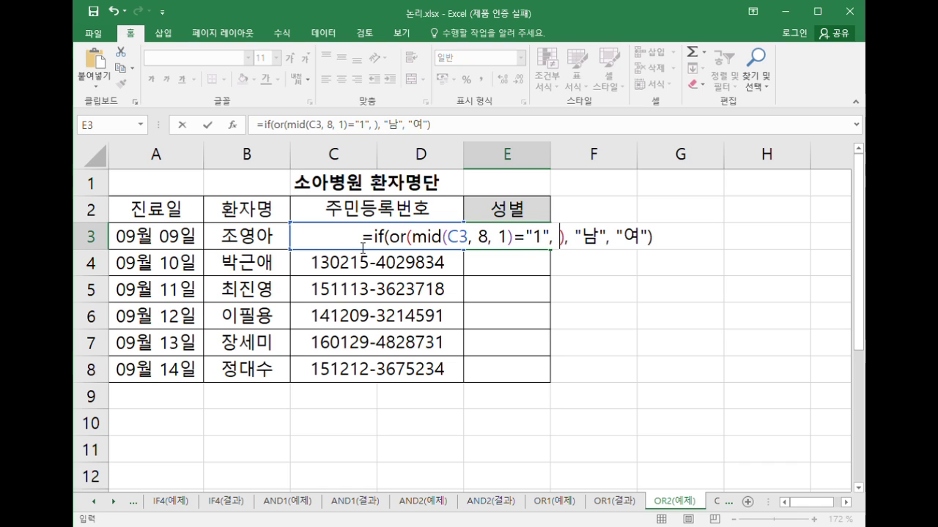
Copy the mid(C3, 8, 1) expression into the second OR argument of the E3 formula and compare it with "3"
left_click_drag(412, 237, 524, 237)
key("ctrl+c")
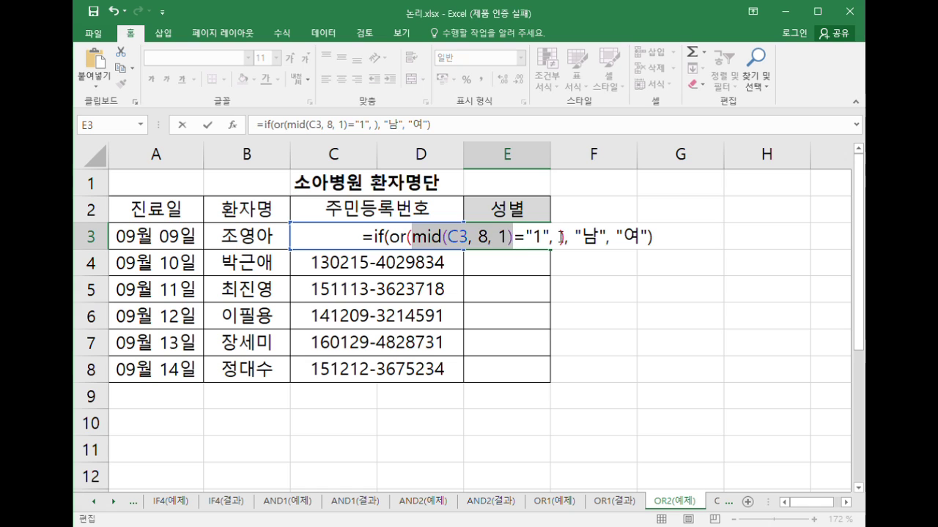
left_click(561, 237)
key("ctrl+v")
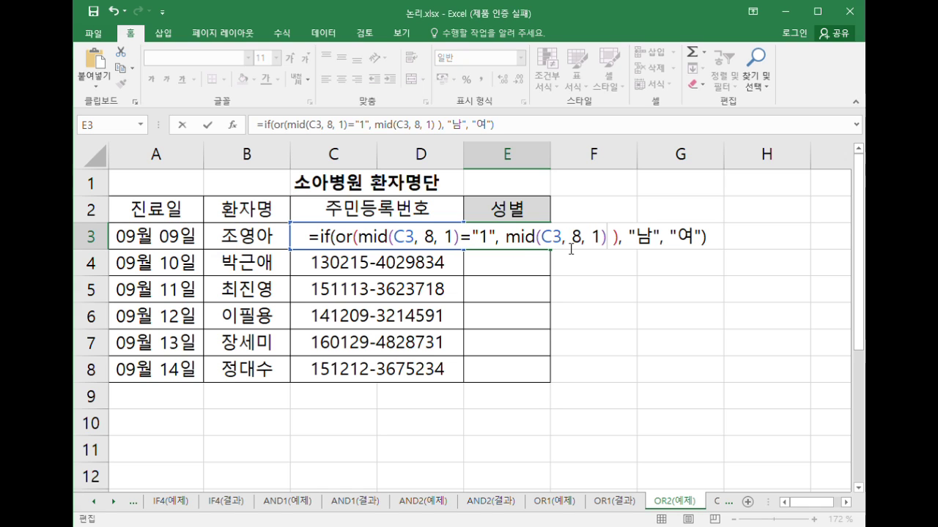
type("=\"3\"")
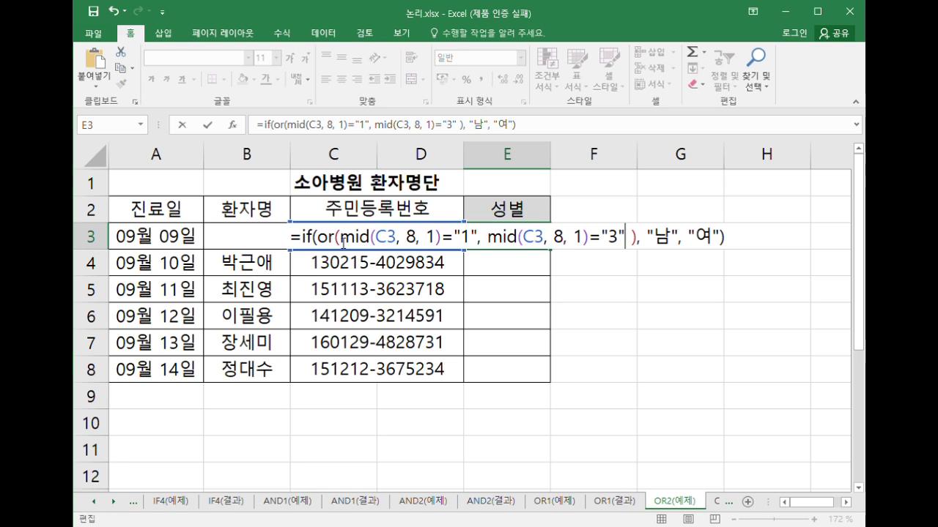
Review the two MID conditions in the E3 formula and commit it
left_click_drag(346, 241, 478, 238)
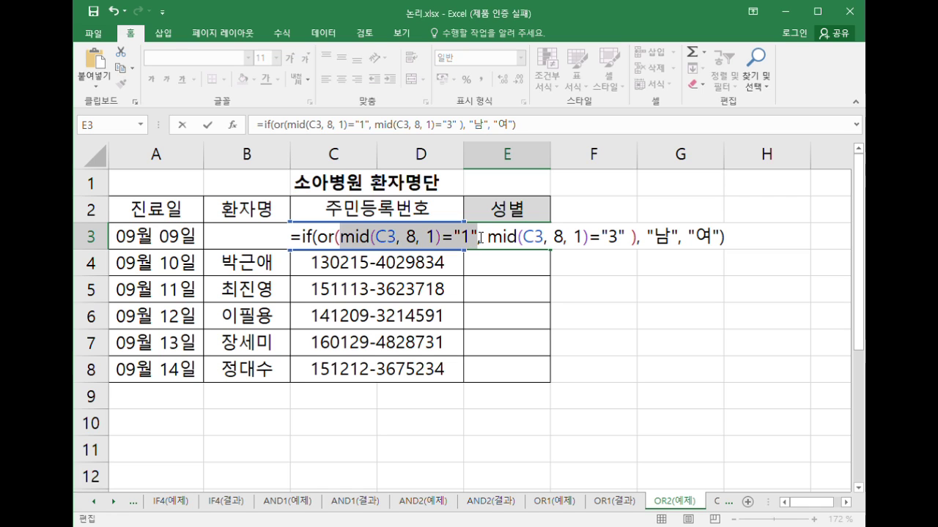
mouse_move(480, 238)
left_mouse_down()
mouse_move(457, 242)
mouse_move(482, 243)
left_mouse_up()
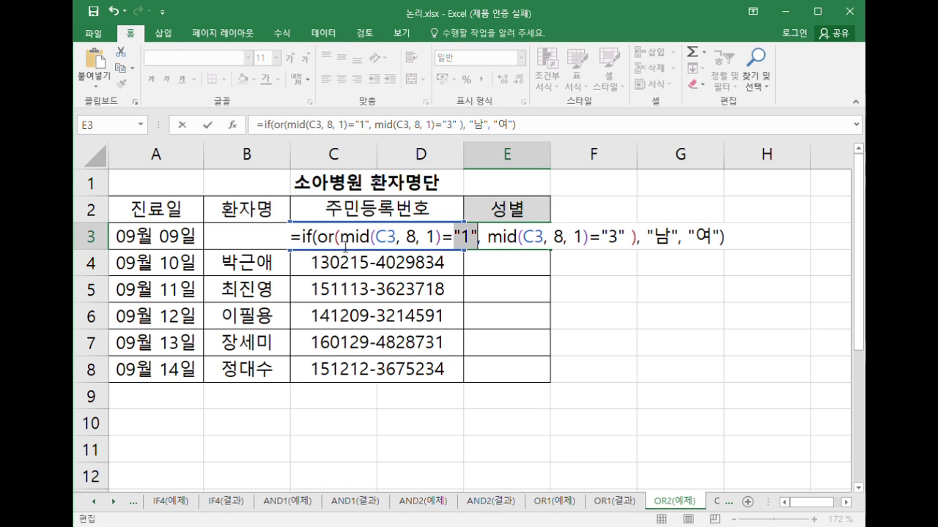
left_click(368, 246)
left_click_drag(456, 240, 484, 241)
left_click(351, 246)
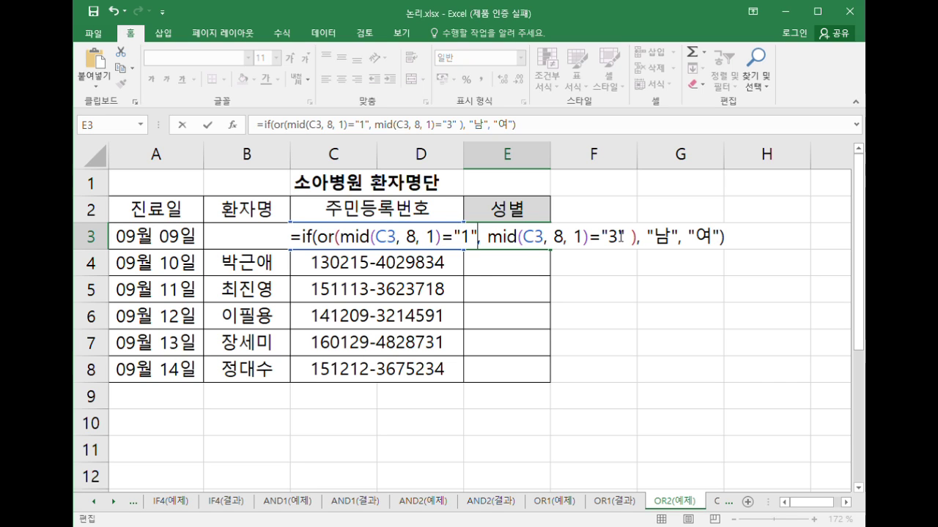
left_click_drag(626, 239, 496, 249)
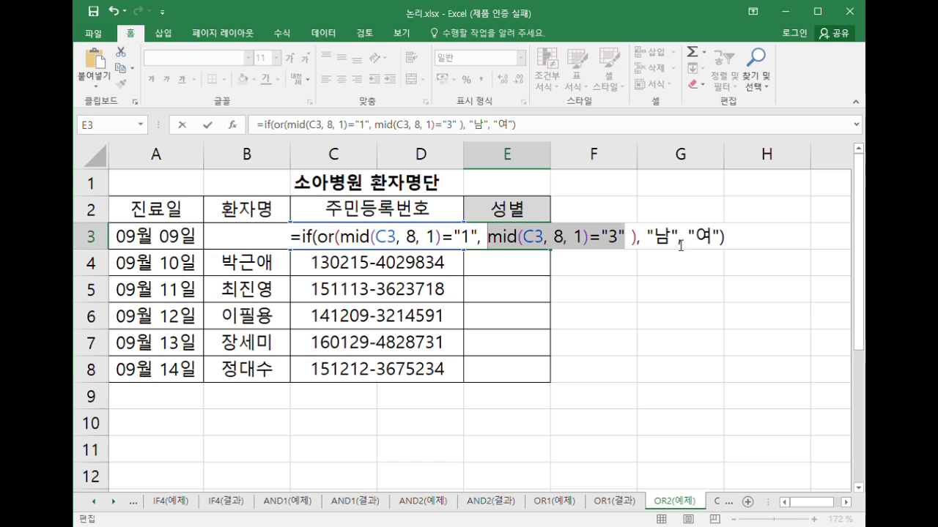
key("Return")
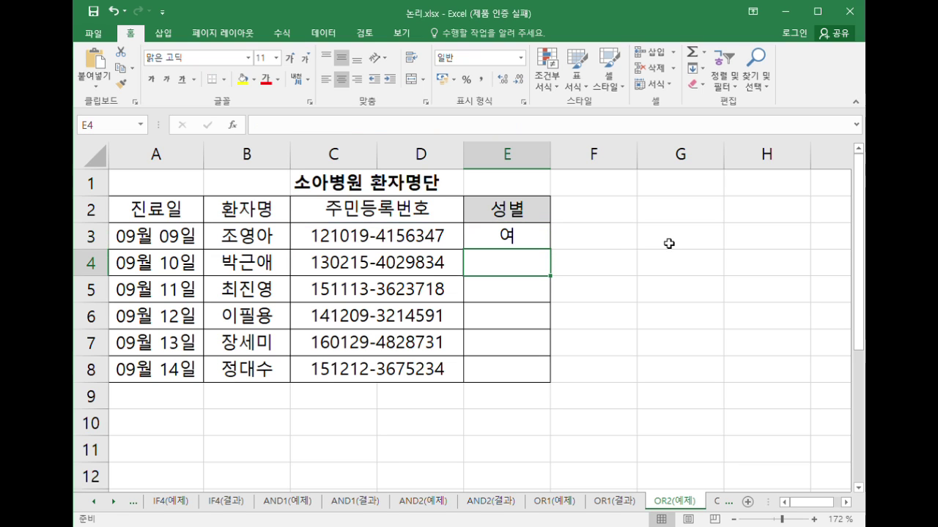
Fill the E3 formula down the 성별 column through E8 and copy the full formula text from E3
left_click(526, 241)
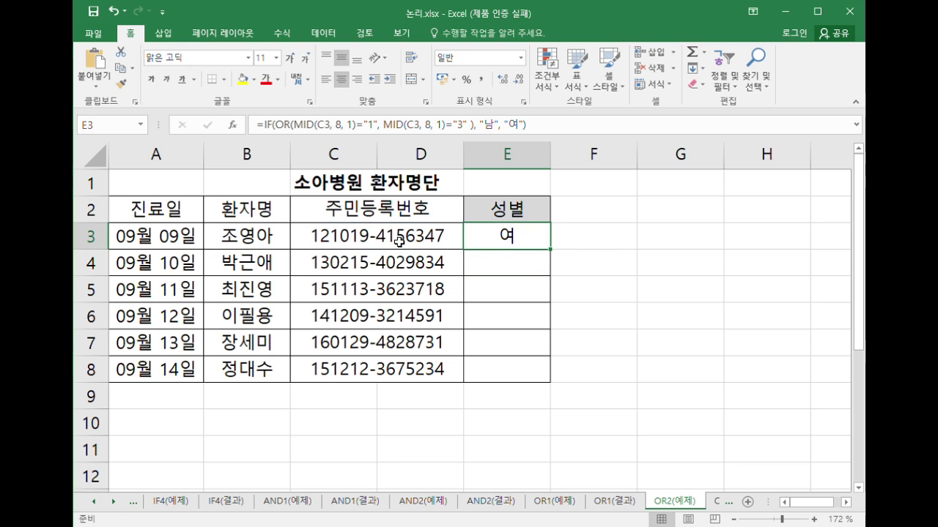
left_click_drag(550, 249, 548, 390)
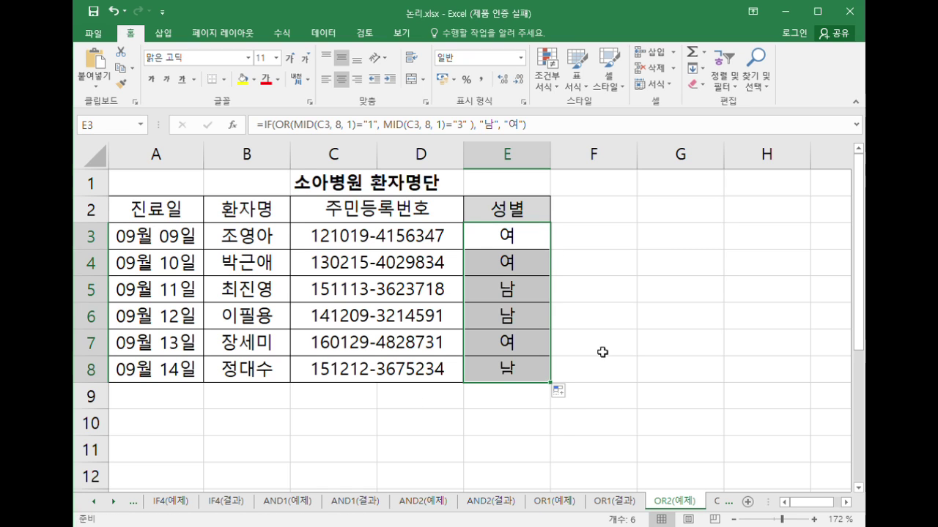
double_click(530, 241)
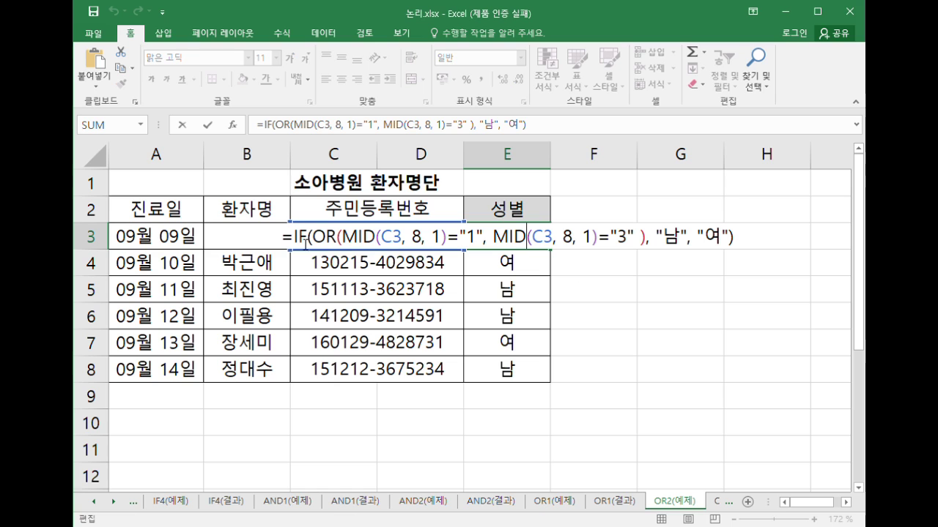
left_click_drag(284, 237, 776, 235)
key("ctrl+c")
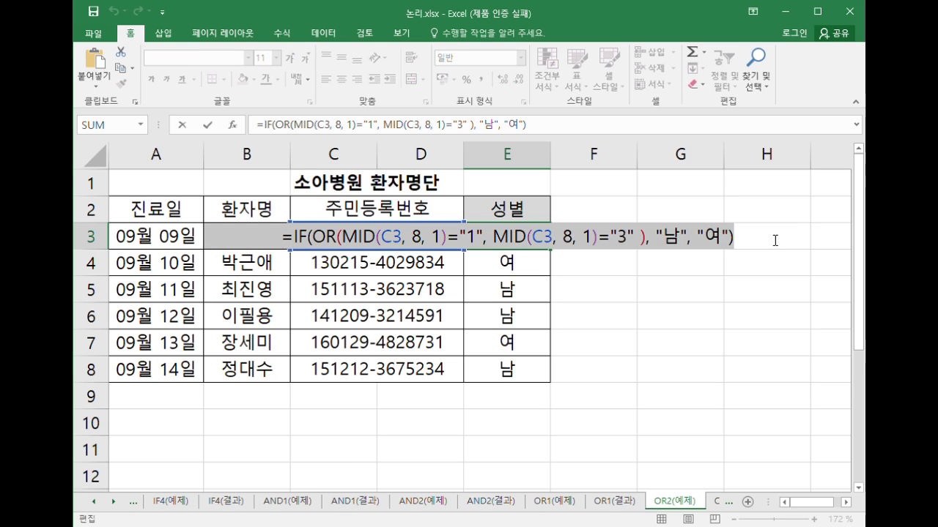
Leave the E3 formula unchanged and paste its copied text into cell F3
key("Escape")
left_click(622, 249)
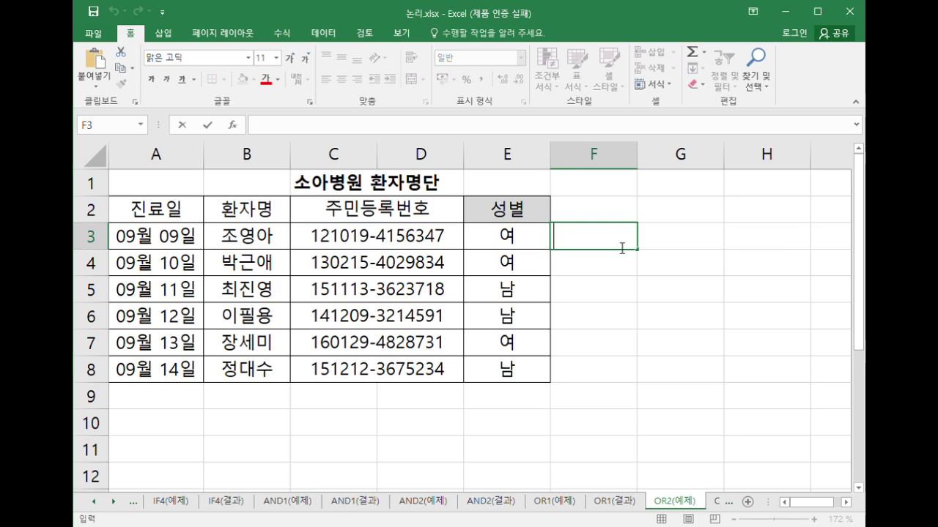
double_click(622, 248)
key("ctrl+v")
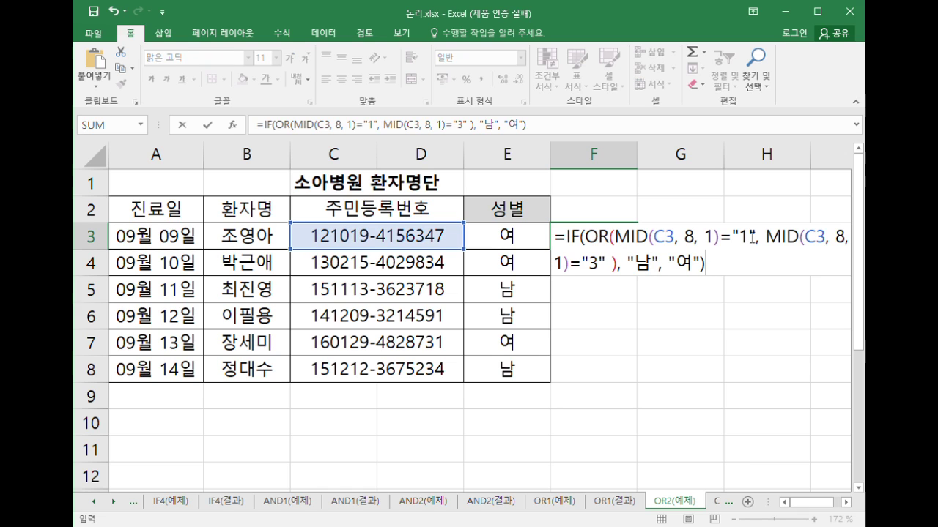
Replace the quoted "1" and "3" in the F3 formula with the unquoted numbers 1 and 3, and commit it
left_click_drag(755, 236, 731, 236)
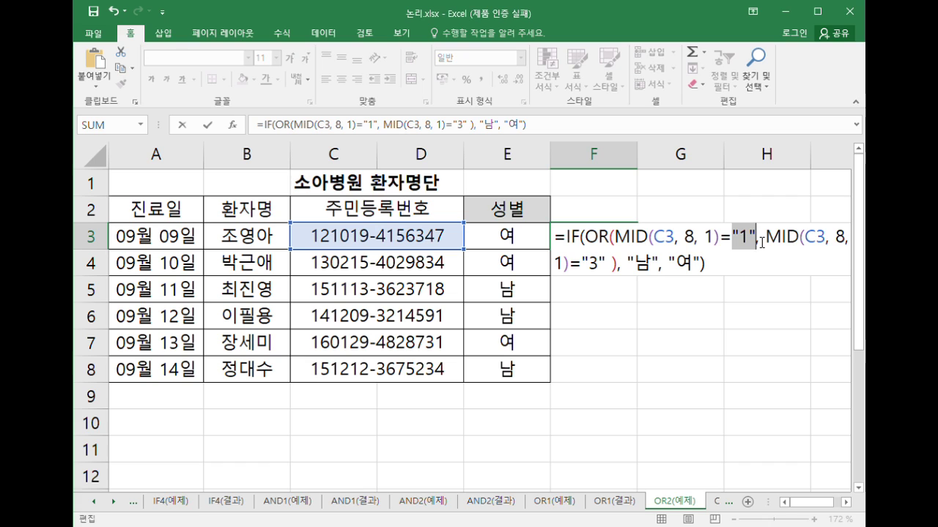
type("1")
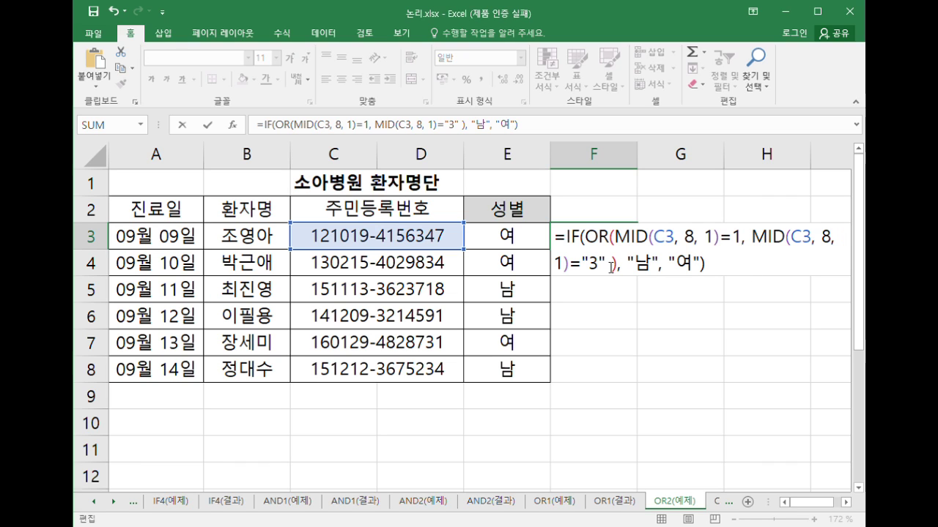
left_click_drag(607, 265, 588, 272)
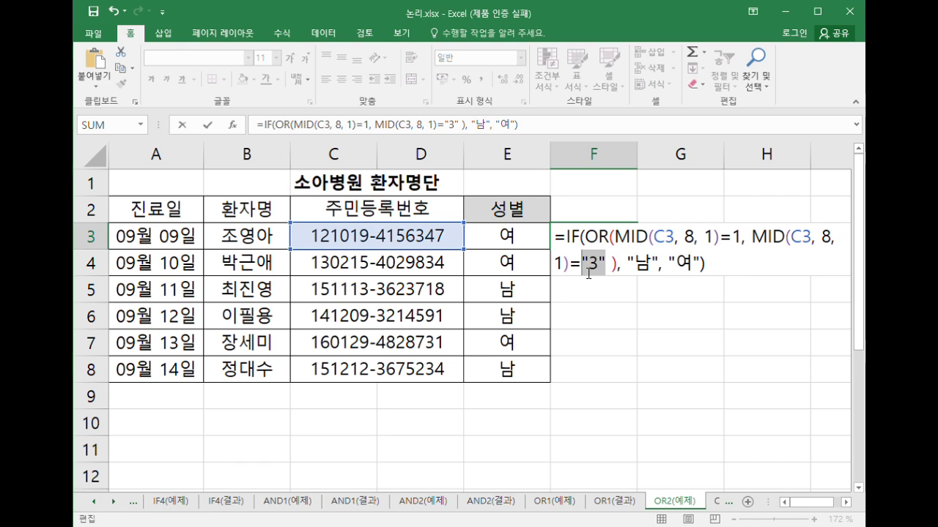
type("3")
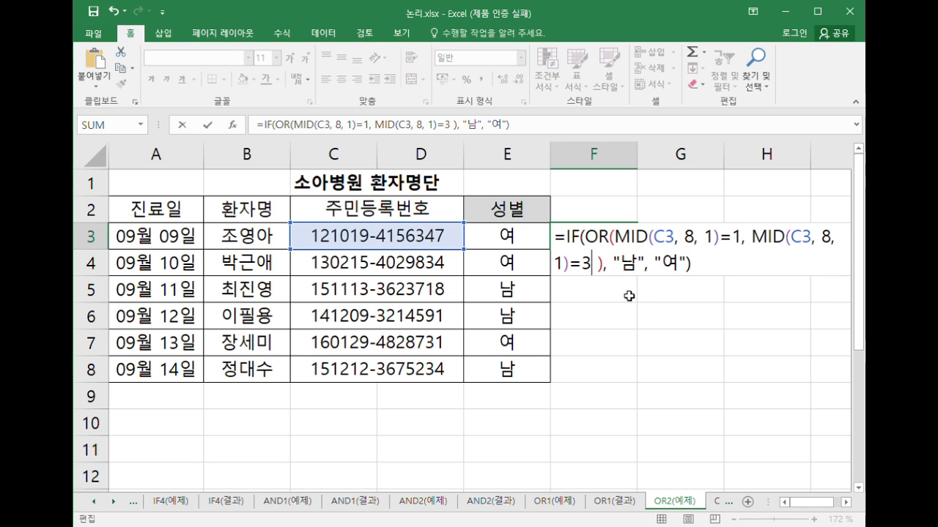
key("Return")
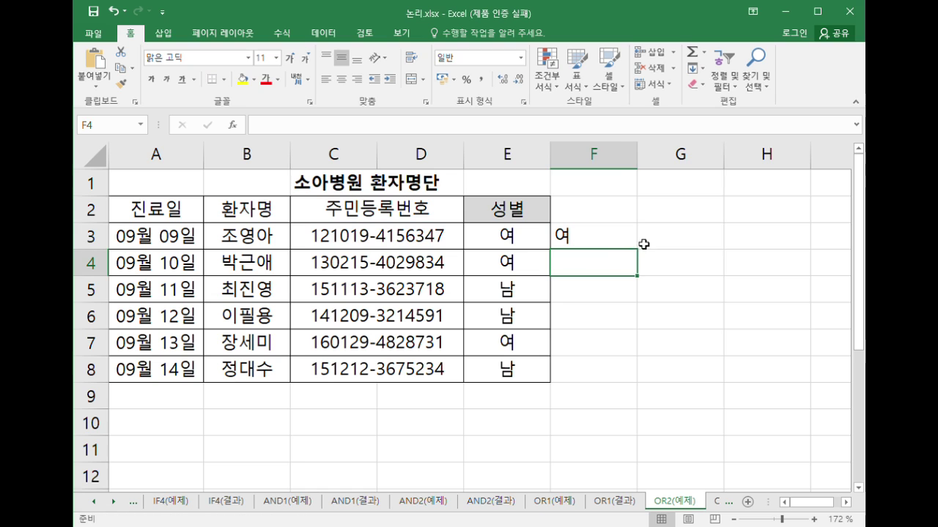
Fill the F3 formula down through F8 and compare the results with the 성별 column
left_click(630, 242)
left_click_drag(637, 249, 627, 391)
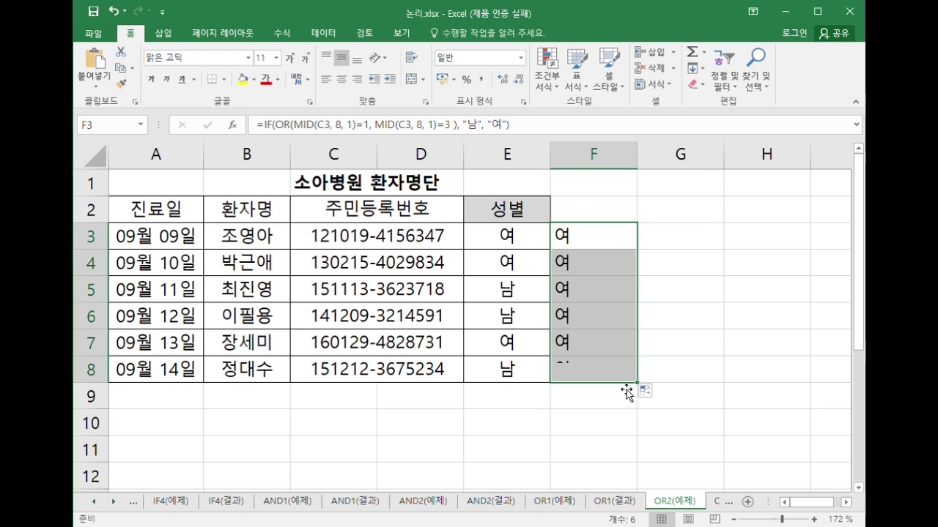
left_click(516, 315)
left_click(604, 263)
left_click(600, 316)
Compare the unquoted MID conditions in the F3 formula with the quoted "1" and "3" conditions in the E3 formula
double_click(587, 237)
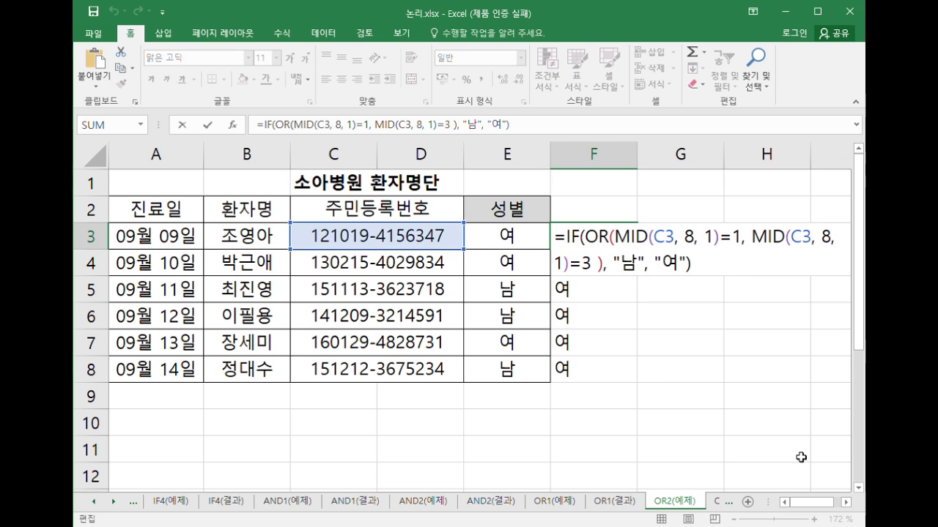
left_click(846, 503)
left_click(846, 502)
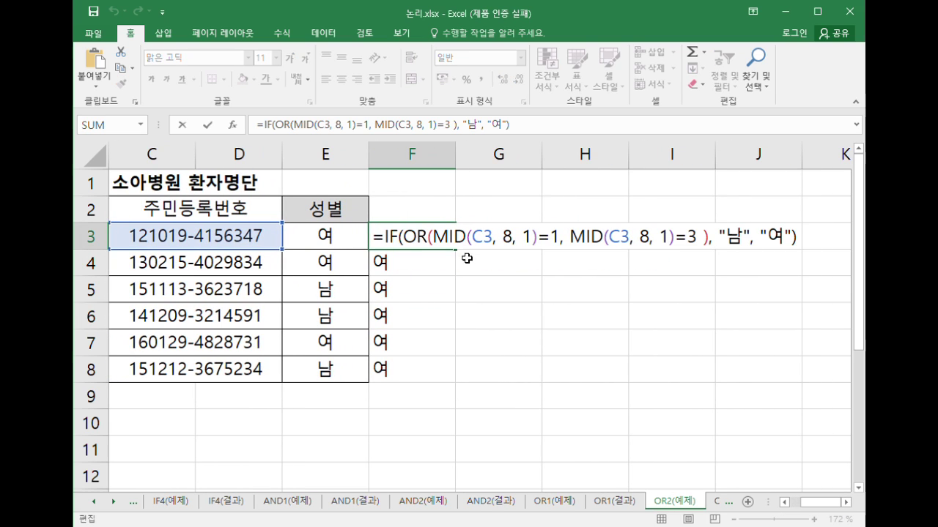
left_click_drag(434, 241, 543, 236)
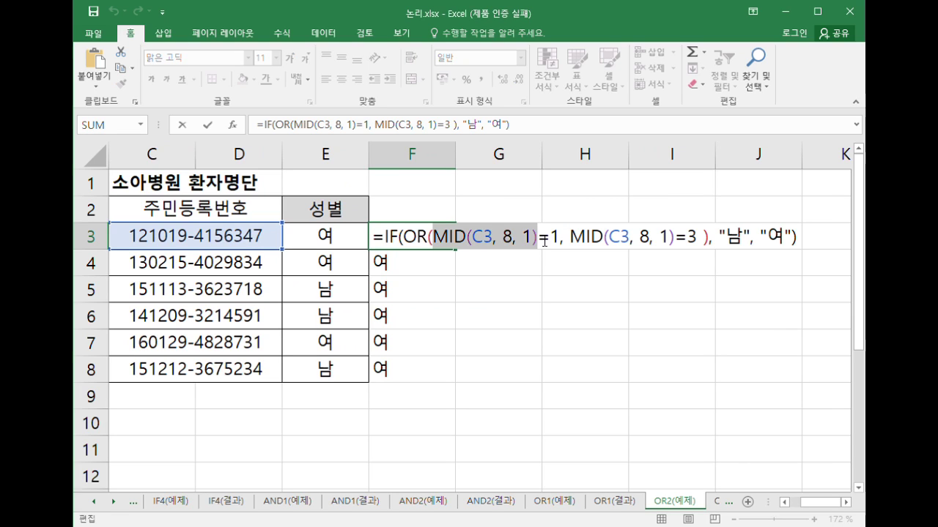
left_click_drag(560, 242, 444, 251)
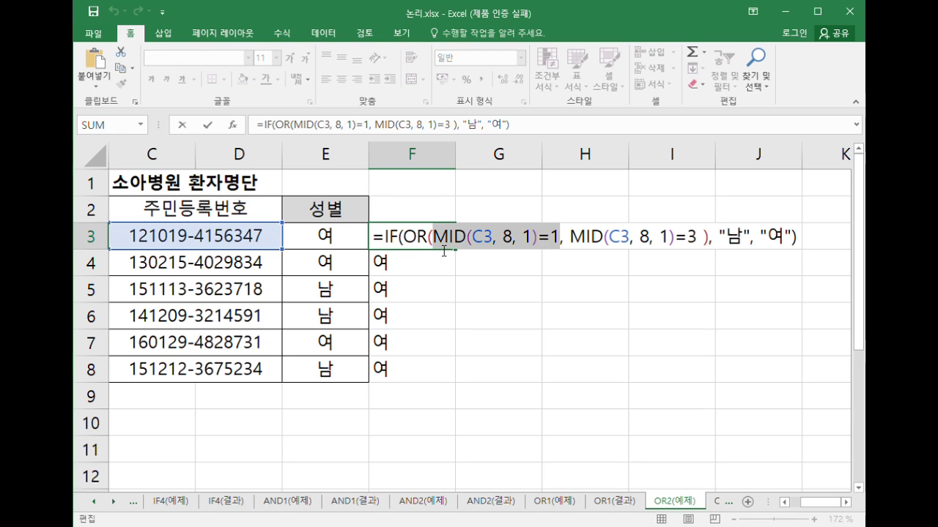
left_click_drag(570, 236, 443, 253)
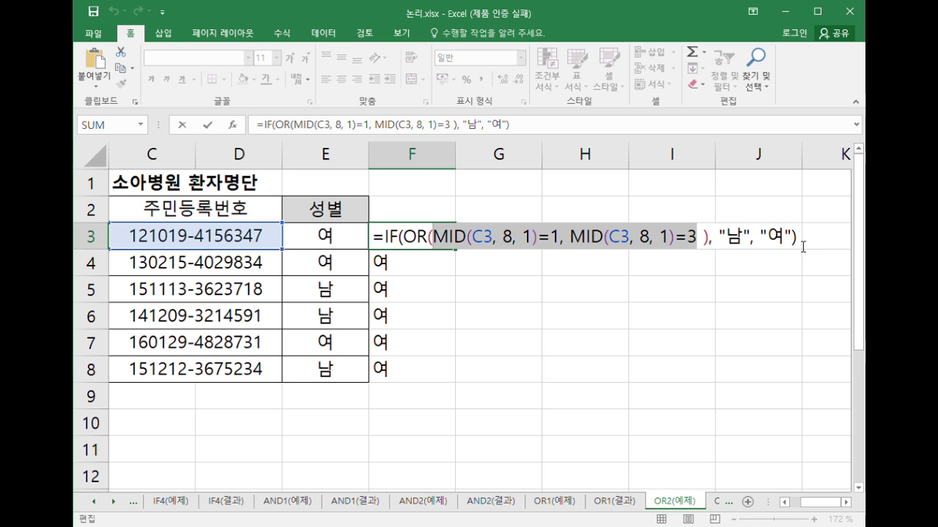
left_click(725, 237)
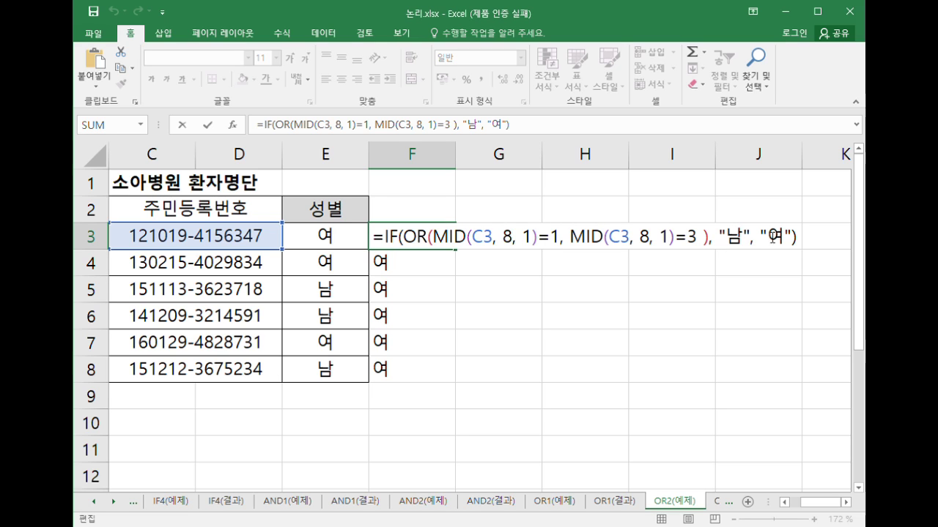
key("Return")
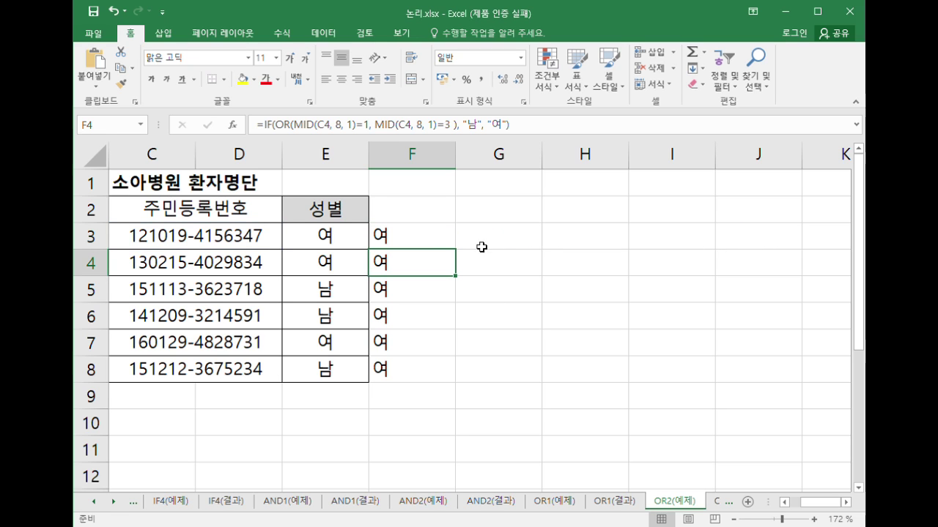
double_click(328, 236)
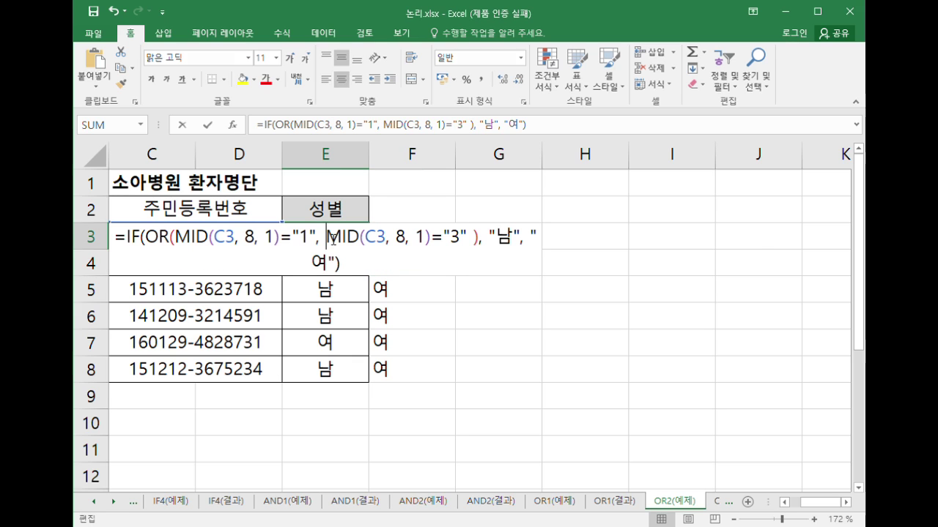
double_click(294, 236)
double_click(451, 237)
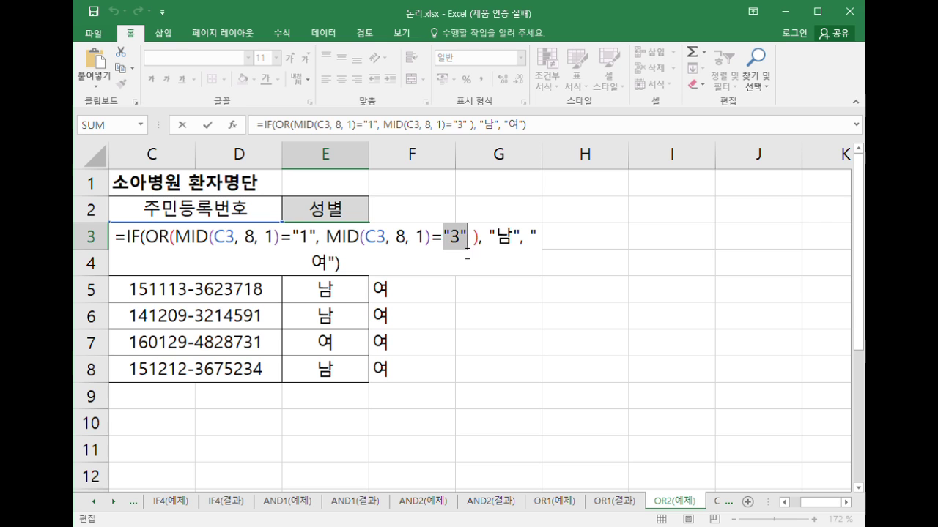
key("Return")
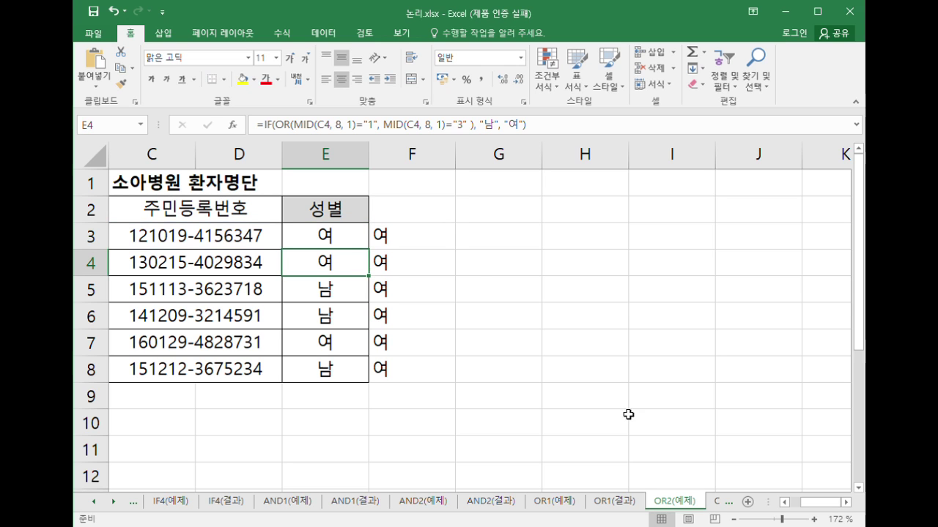
Open the IFERROR(예제) sheet and enter the formula =A3/B3 in cell C3
left_click(718, 503)
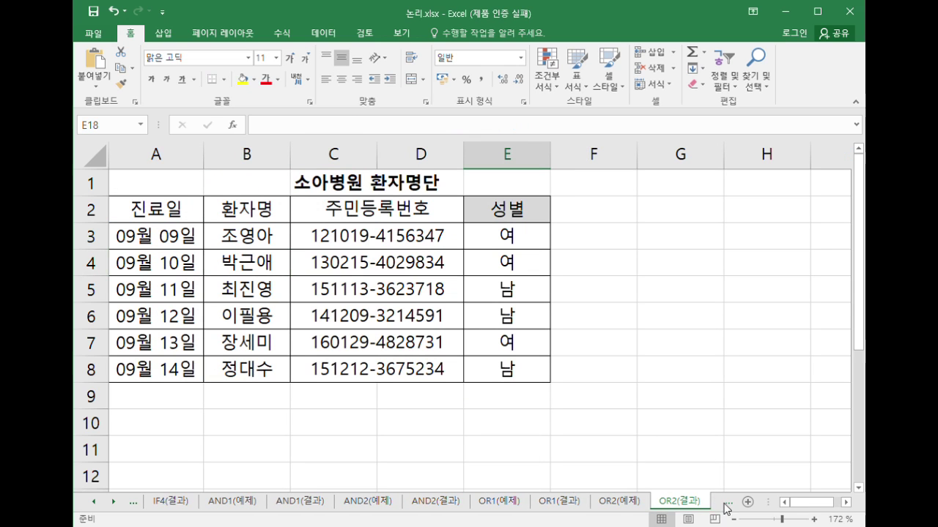
left_click(725, 507)
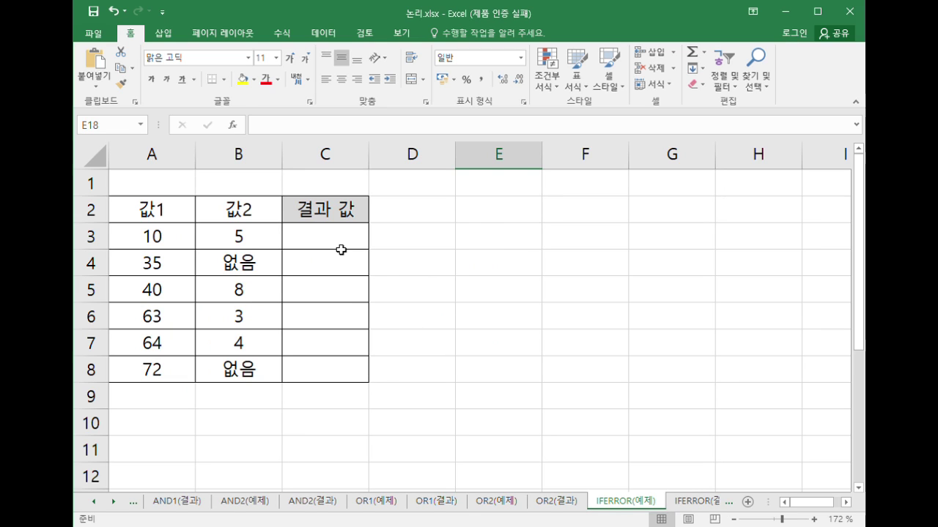
left_click(339, 245)
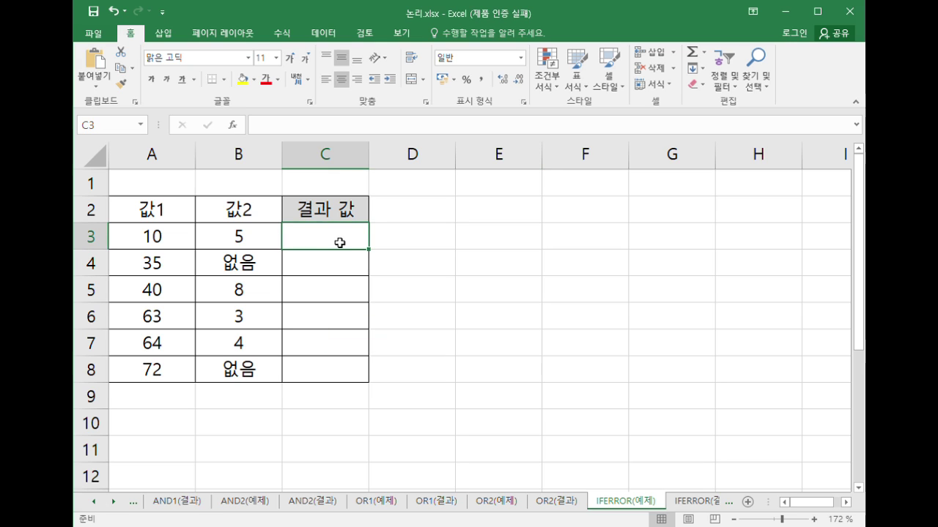
type("=")
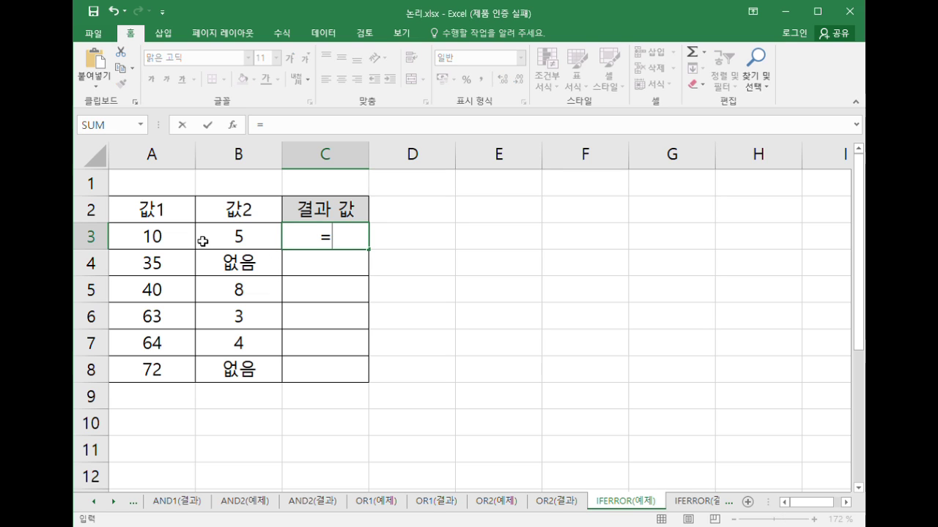
left_click(165, 244)
type("/")
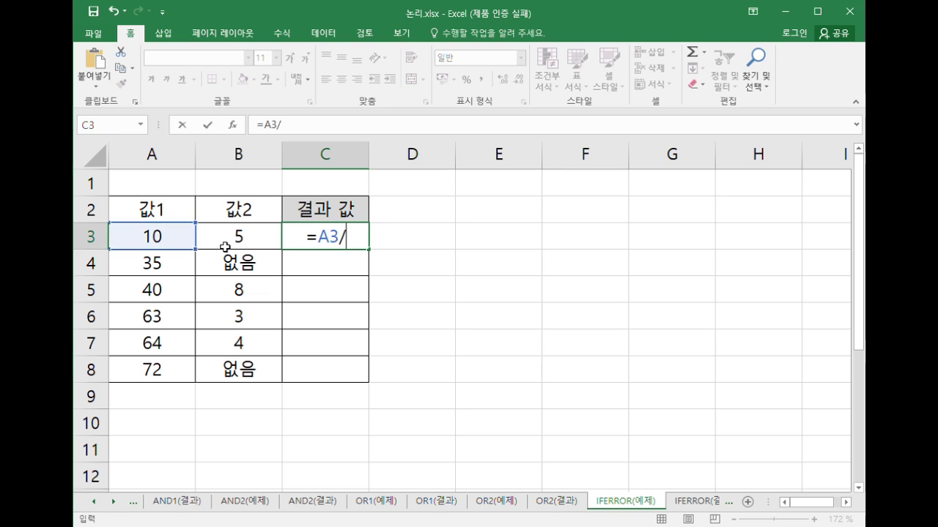
left_click(233, 239)
key("Return")
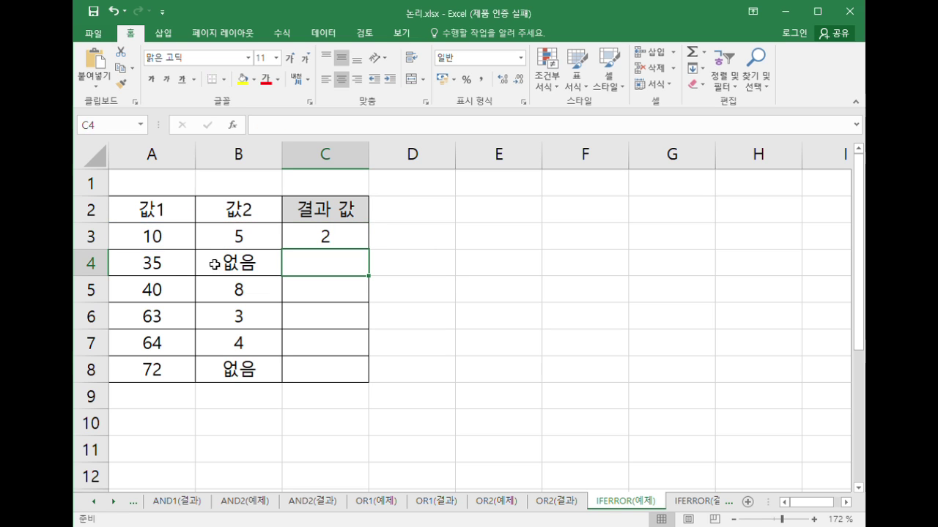
Check the A3 and B3 operands and fill the C3 formula down the 결과 값 column through C8
left_click_drag(143, 246, 233, 245)
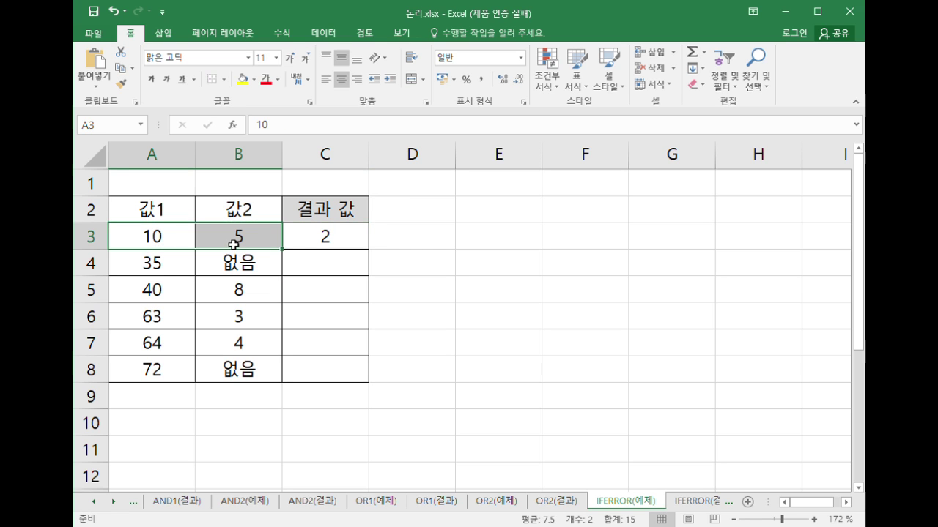
left_click(350, 241)
left_click_drag(368, 249, 368, 366)
Examine the division formulas in C4 and C8 and the row 4 source values they use
left_click(342, 272)
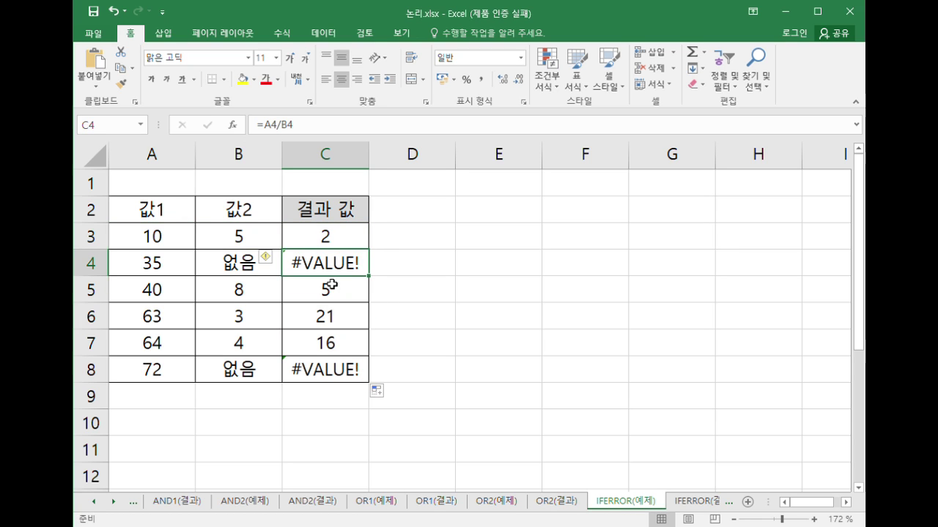
left_click(324, 369)
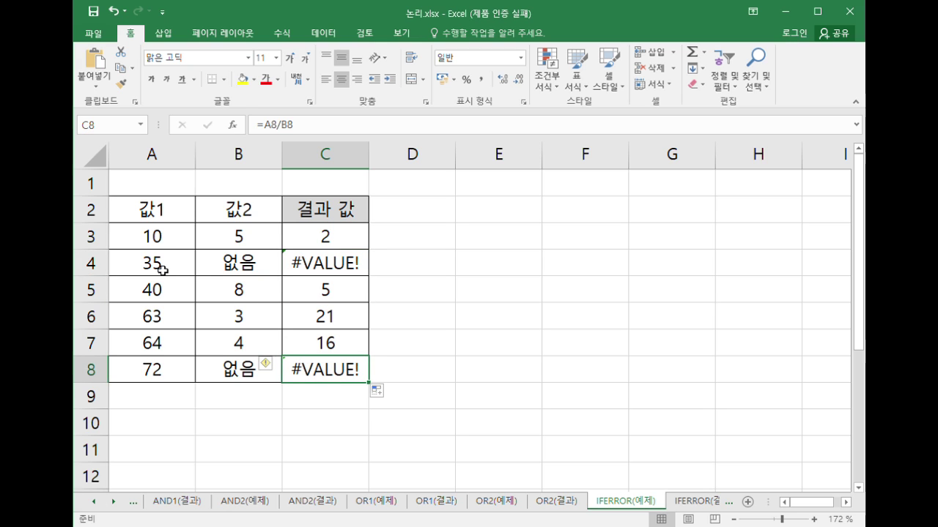
left_click_drag(162, 271, 232, 265)
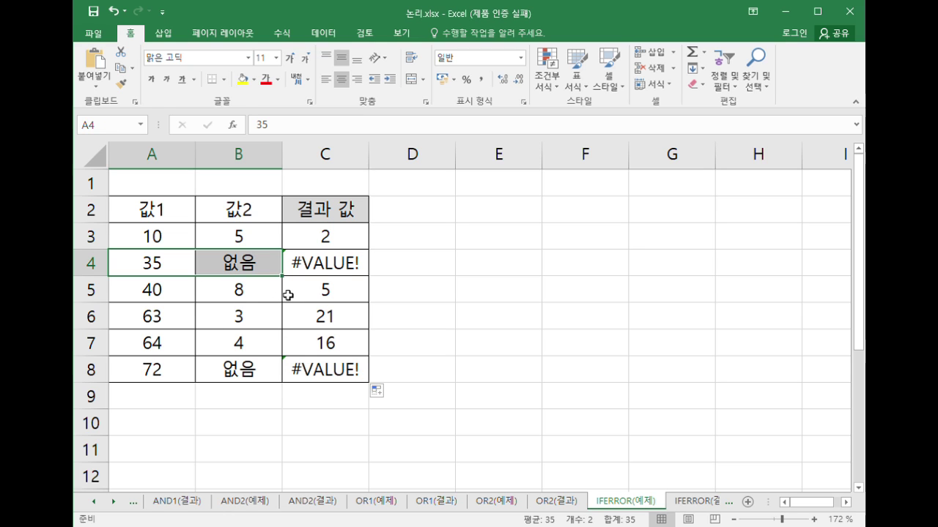
left_click(336, 264)
left_click(325, 380)
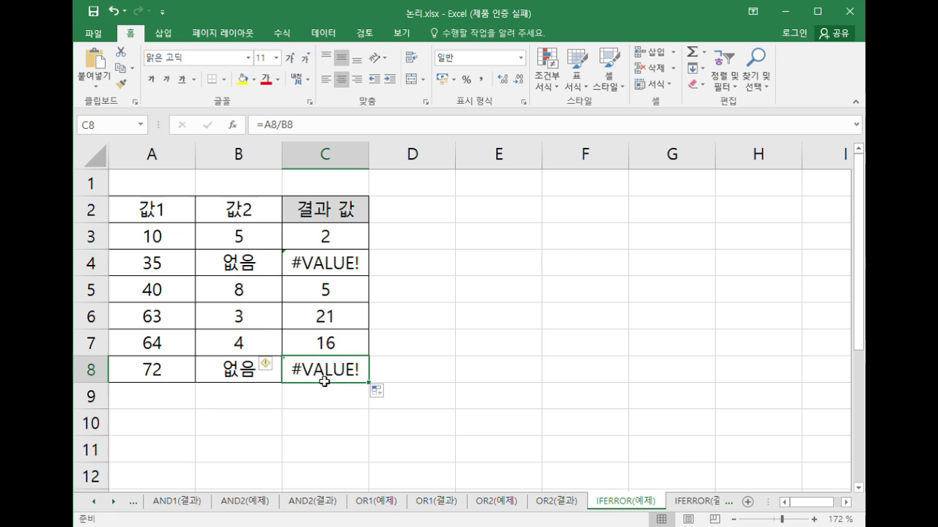
left_click(341, 271)
left_click(230, 270)
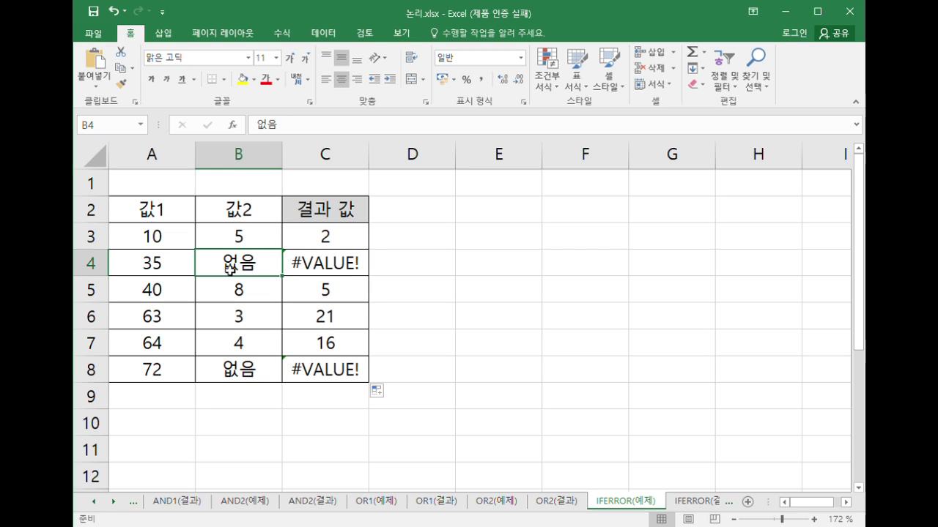
left_click(355, 268)
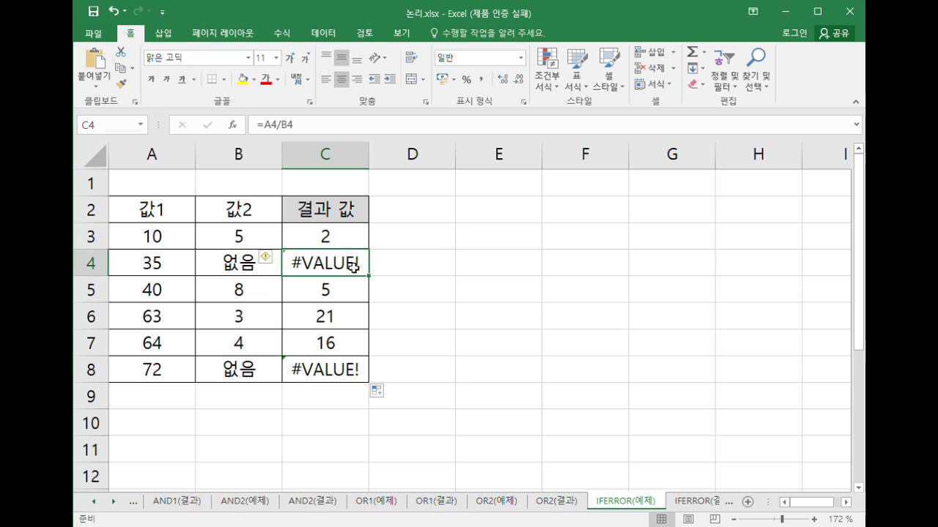
double_click(355, 267)
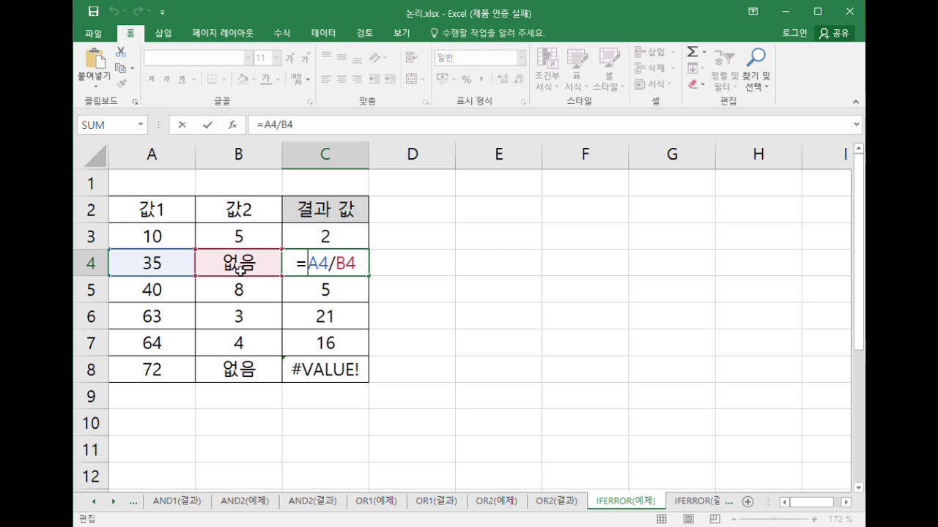
key("Escape")
Insert the IFERROR function name and an opening parenthesis before A3/B3 in the C3 formula
double_click(328, 240)
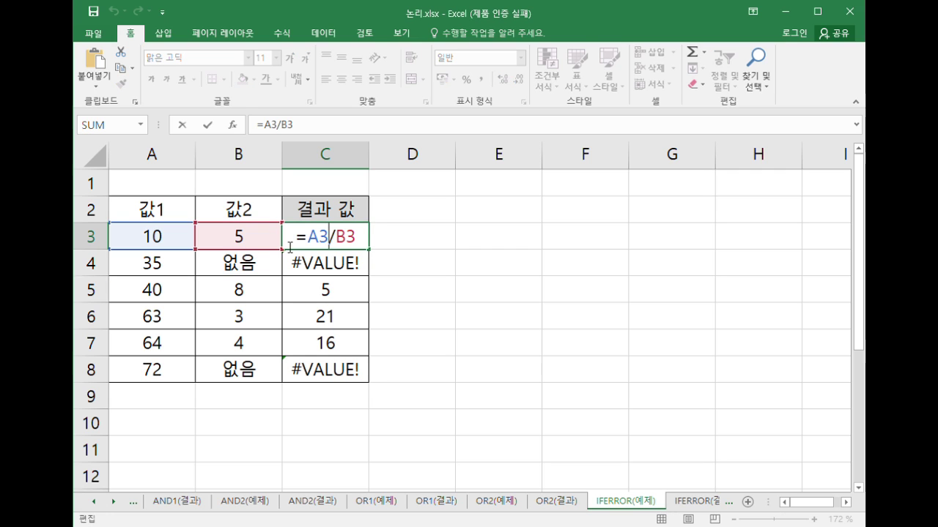
key("Left")
key("Left")
type("iferror")
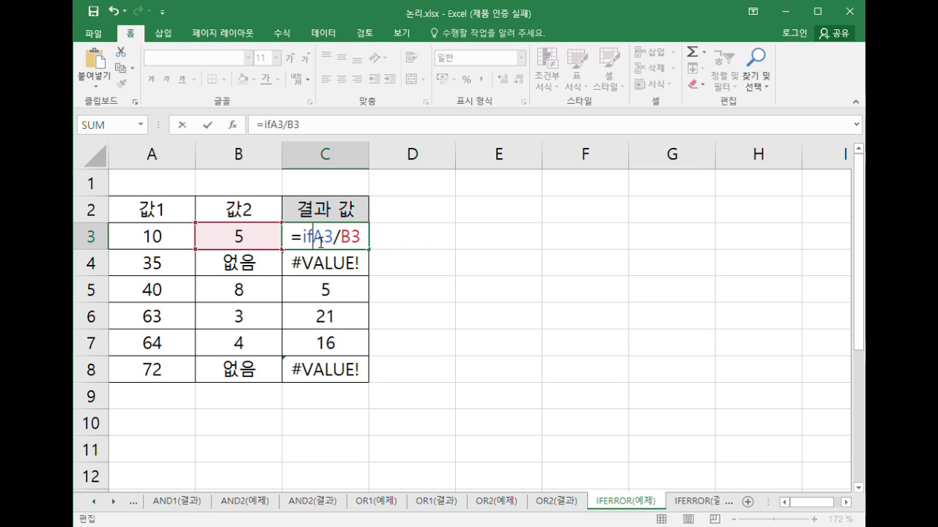
type("(")
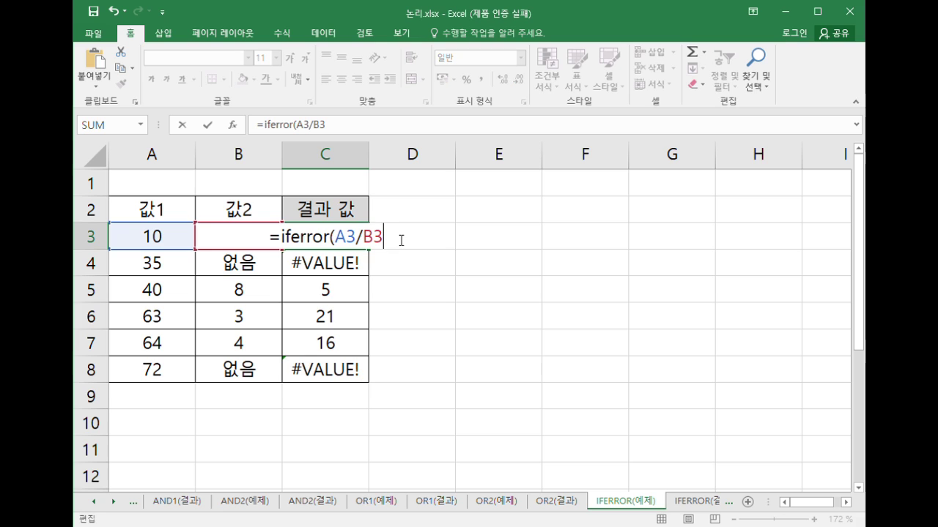
Examine the A3/B3 expression that serves as the first IFERROR argument in C3
key("Left")
key("Left")
key("Left")
key("Left")
key("Left")
key("shift+Right")
key("shift+Right")
key("shift+Right")
key("shift+Right")
key("shift+Right")
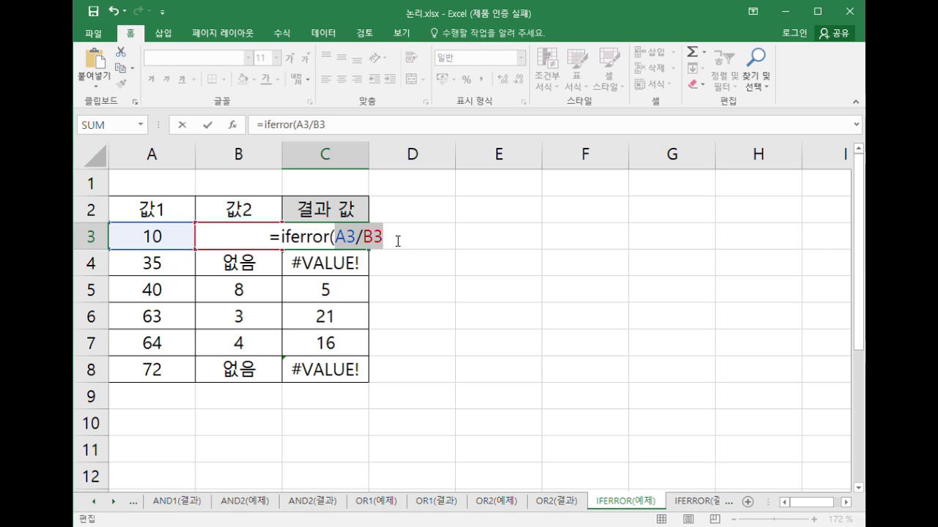
Add "계산오류" as the IFERROR fallback value and complete C3 as =IFERROR(A3/B3, "계산오류")
key("Right")
type(", \"")
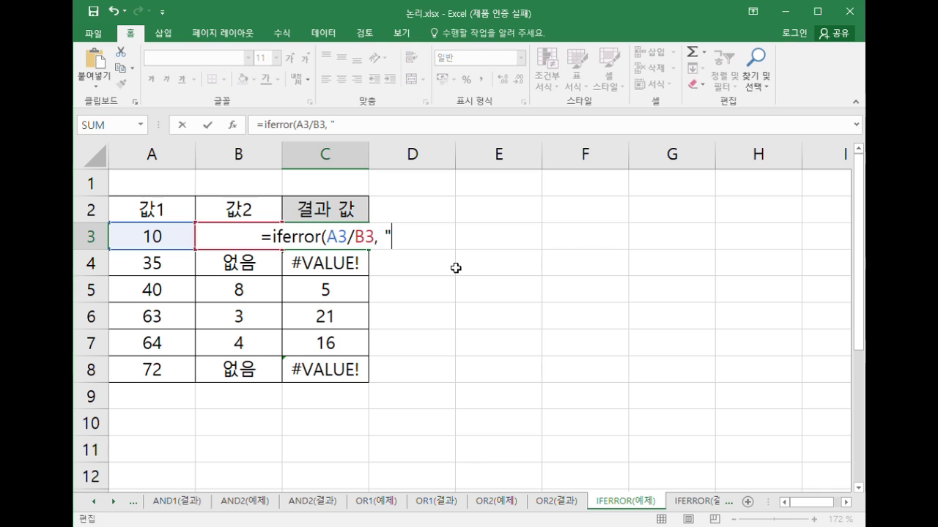
type("계")
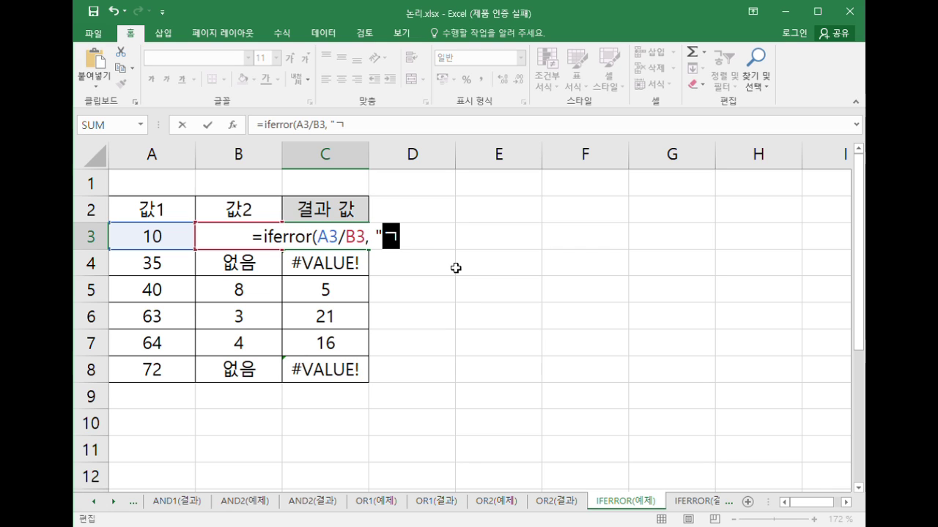
type("산오류")
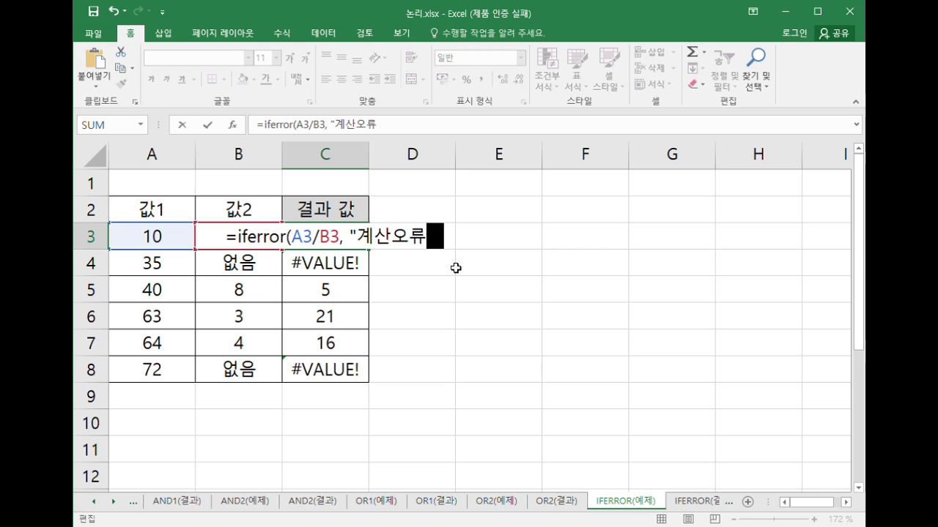
type("\")")
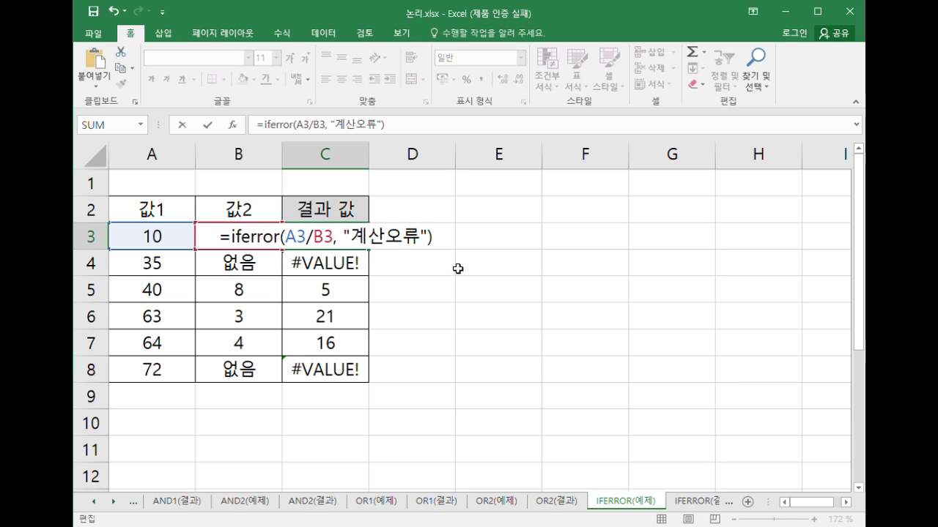
left_click_drag(334, 237, 290, 237)
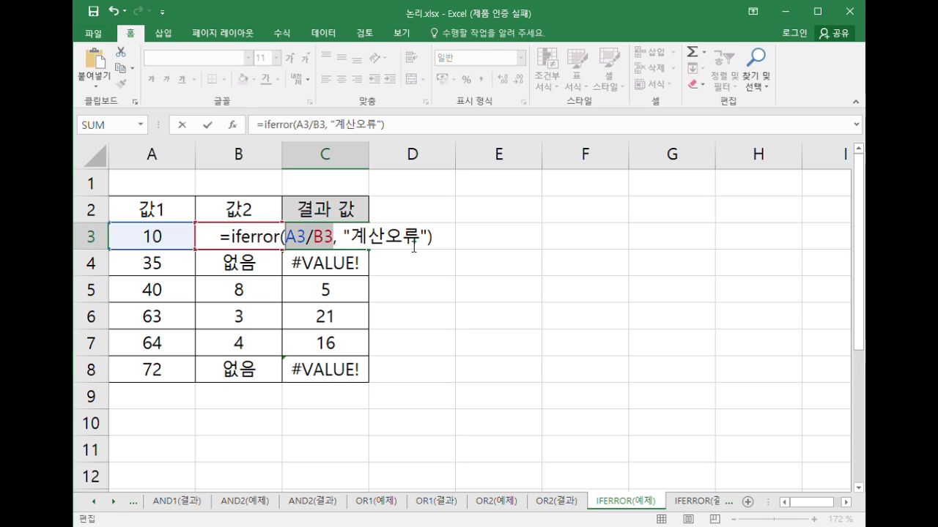
left_click(442, 240)
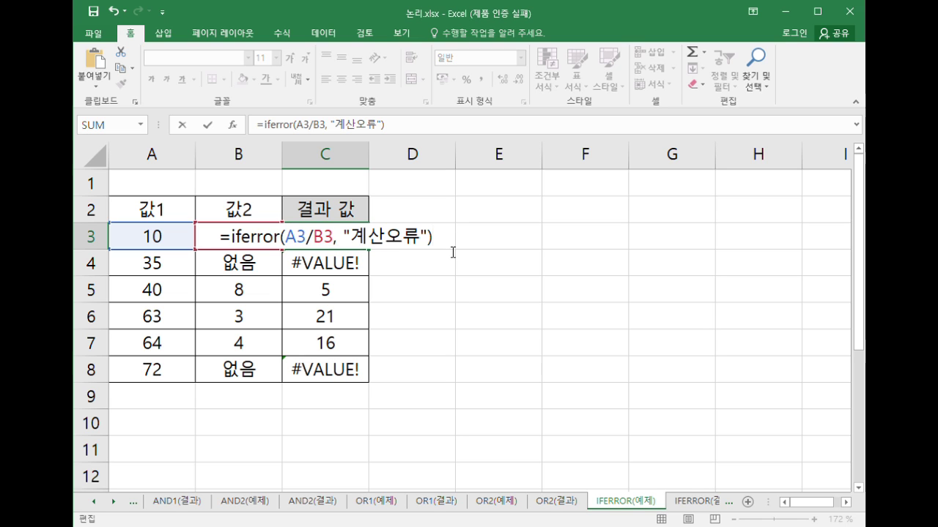
key("Return")
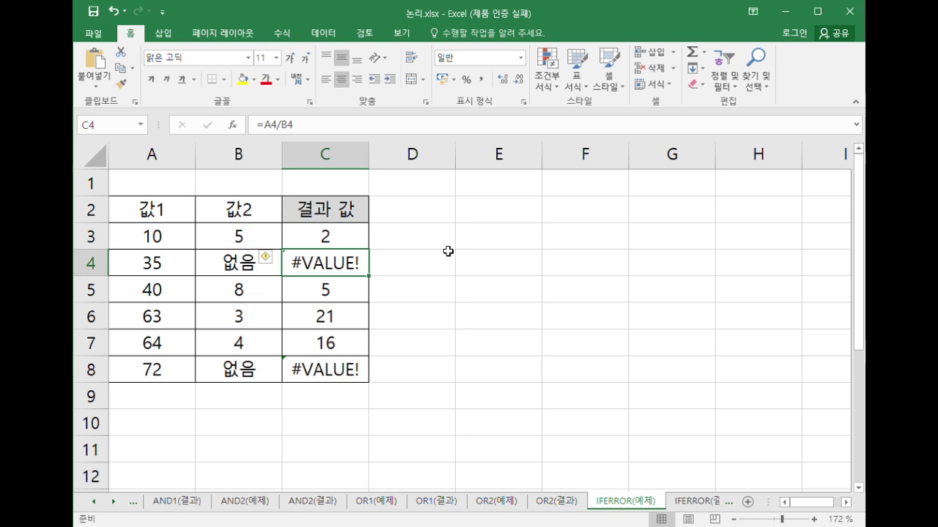
Fill the C3 IFERROR formula down through C8 and check cells C4 and C8 against the C3 formula
left_click(341, 235)
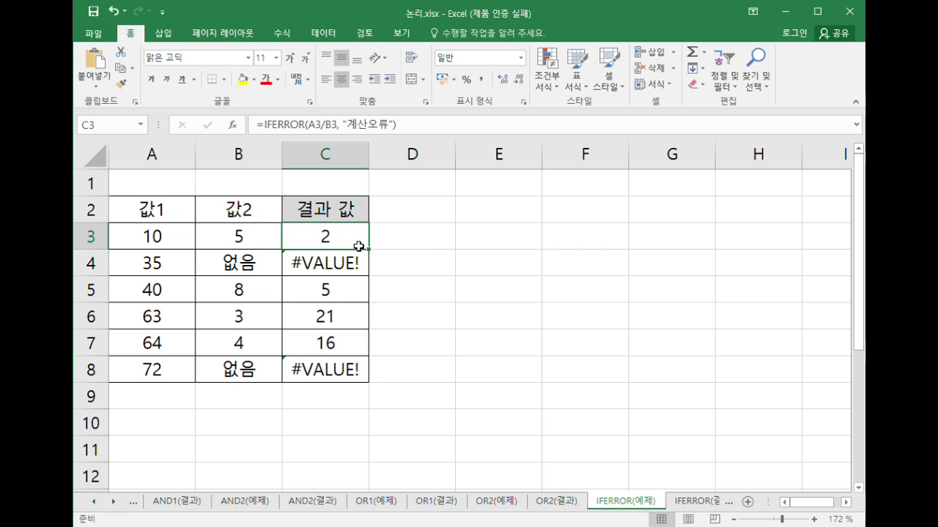
left_click_drag(369, 251, 368, 381)
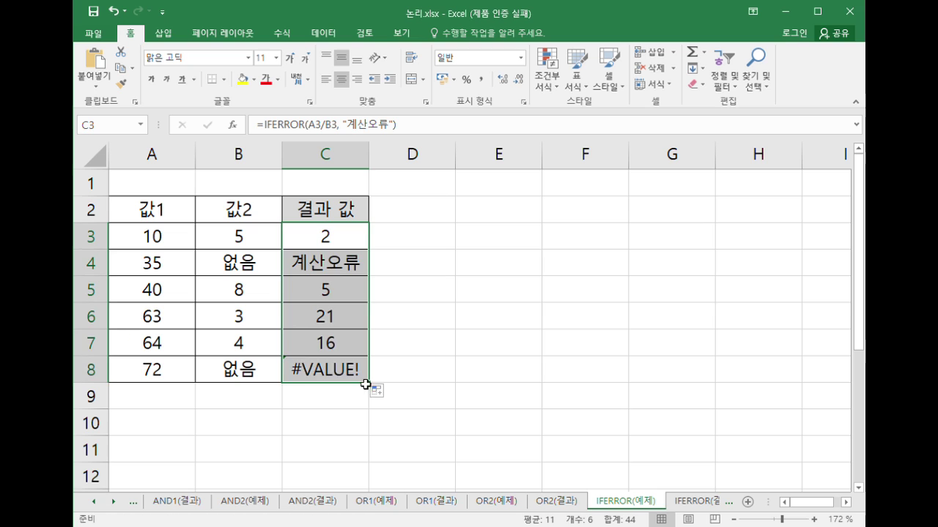
left_click(340, 274)
left_click(333, 371)
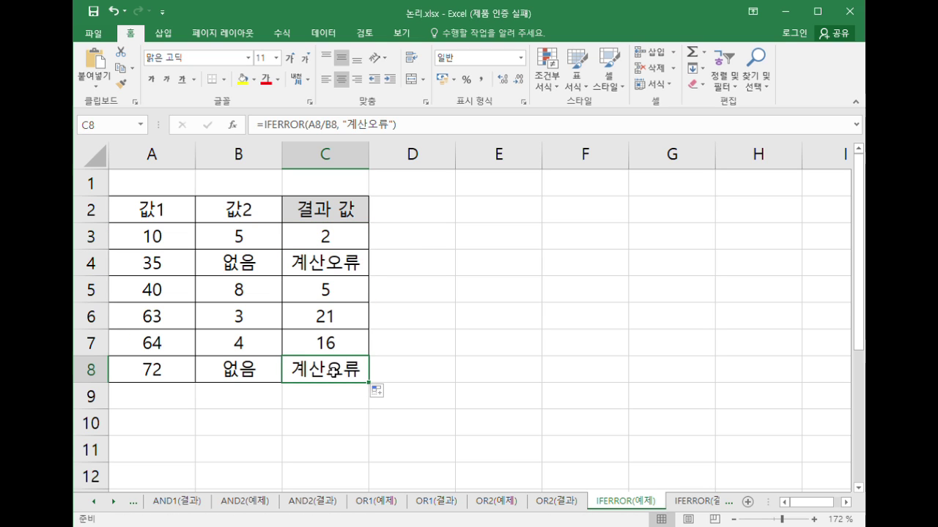
left_click(344, 275)
left_click(335, 365)
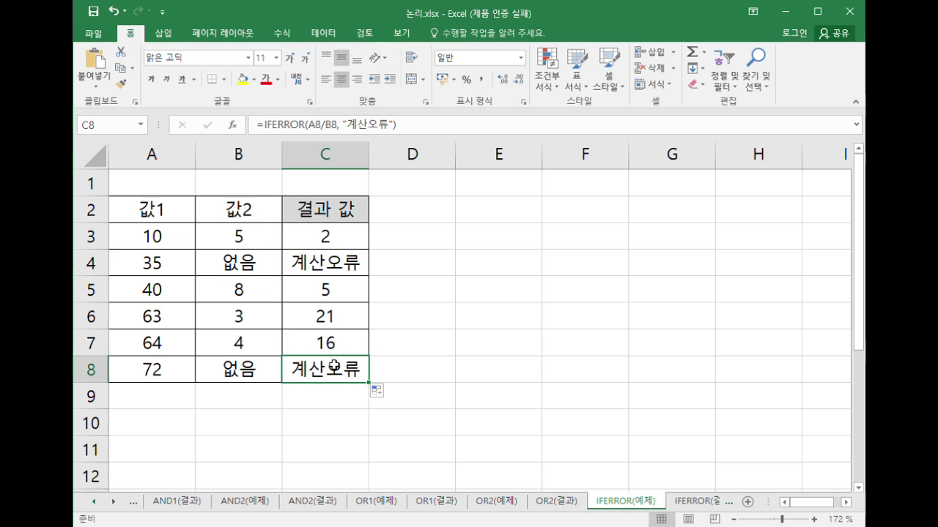
double_click(330, 242)
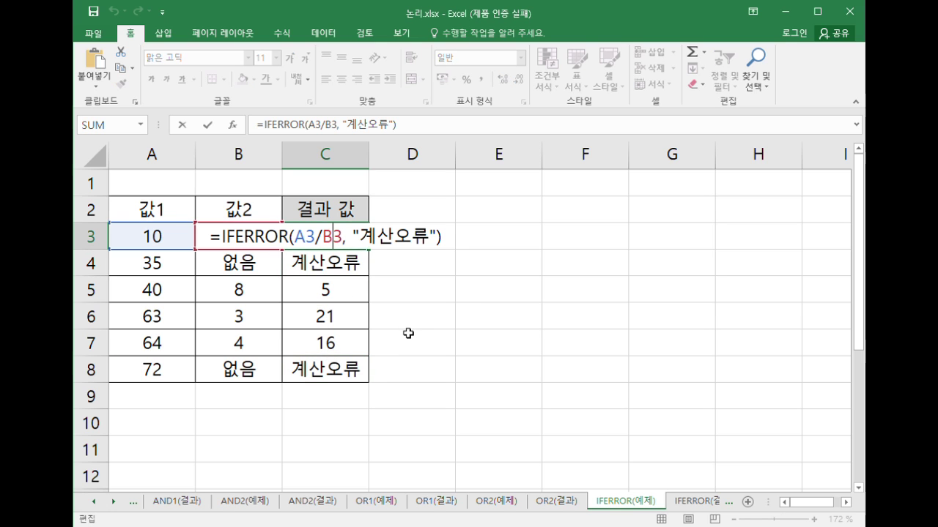